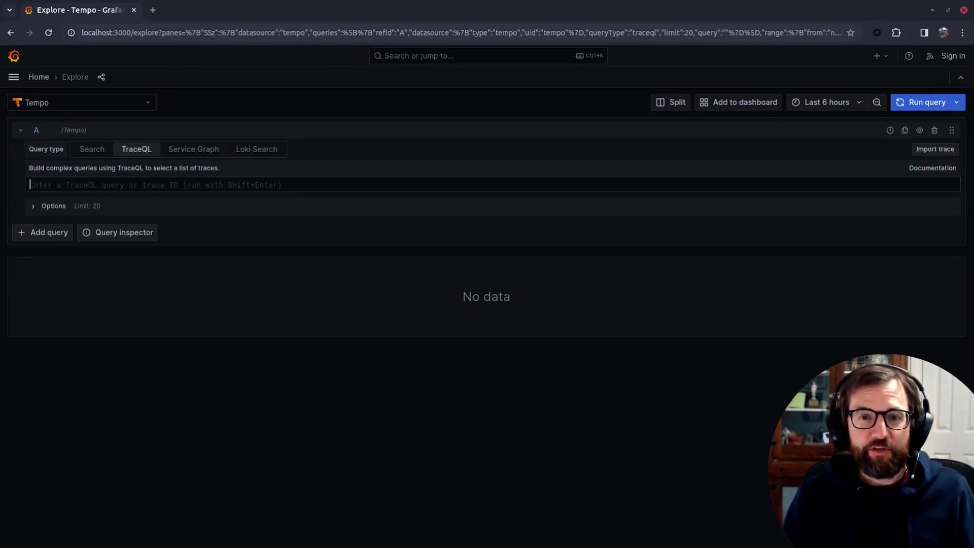
# Run the TraceQL query {resource.service.name = "mythical-requester"} >> {resource.service.name = "mythical-server"}
pyautogui.write('{resource.service.name = "mythical-requester"} >> {resource.service.name = "mythical-server"}')
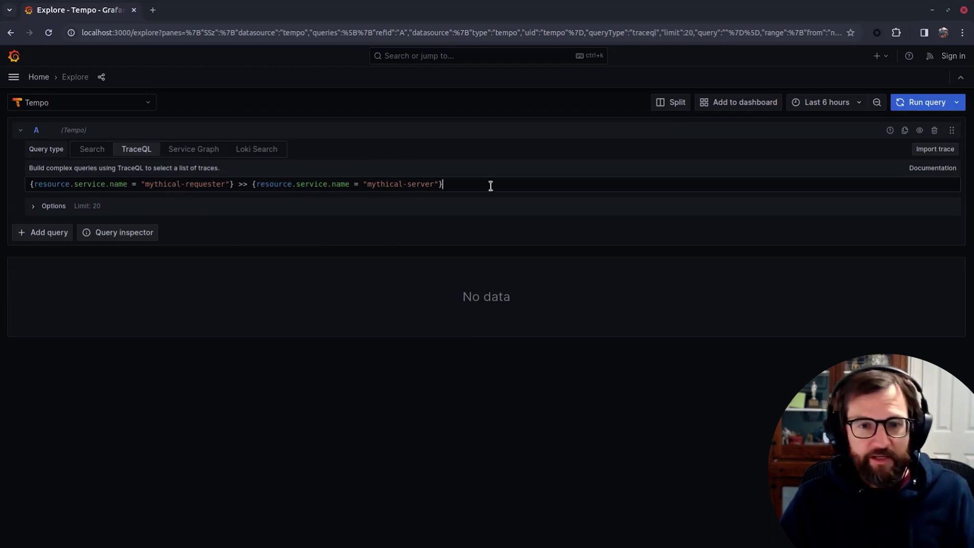
pyautogui.hotkey('shift', 'Return')
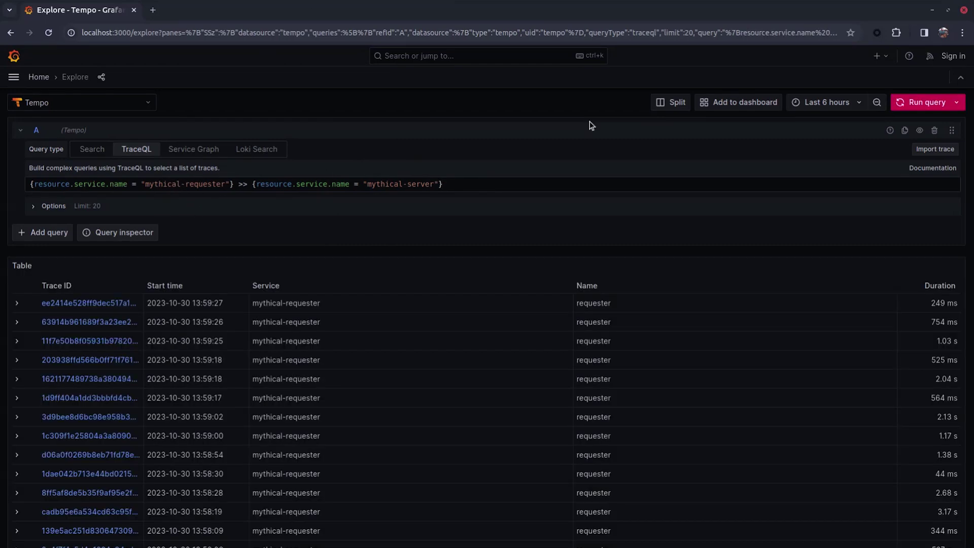
# Open the first trace's matching span in a split trace view, then select 'requester' in the query
pyautogui.click(17, 306)
pyautogui.click(76, 342)
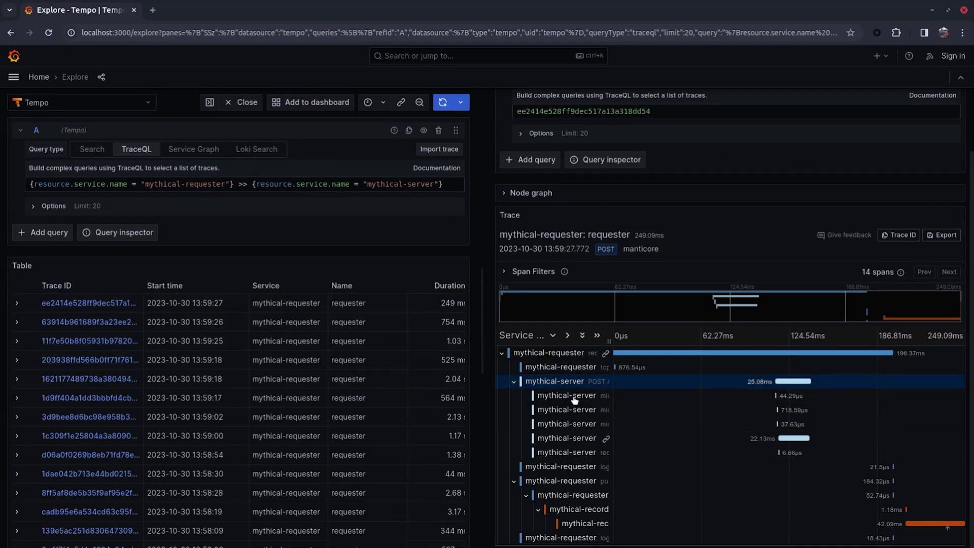
pyautogui.click(302, 185)
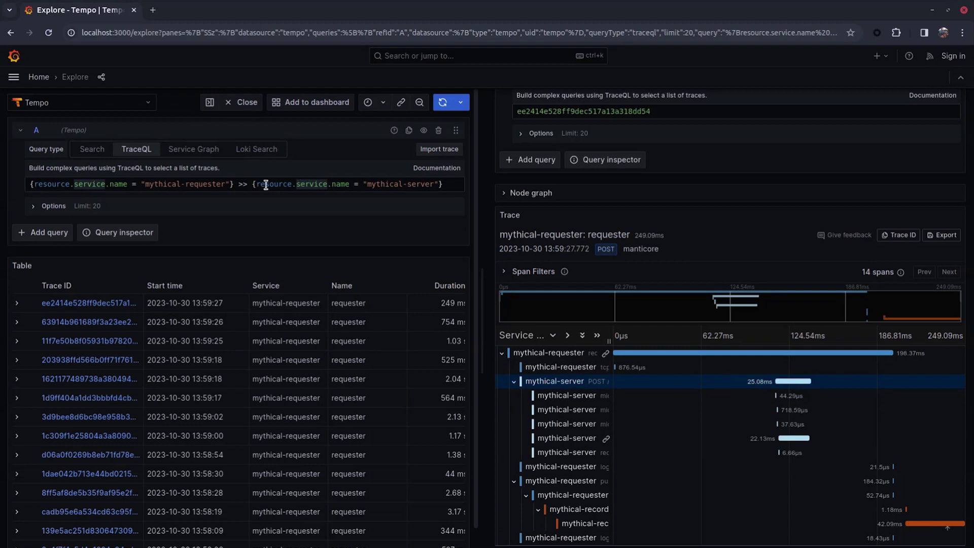
pyautogui.moveTo(248, 184); pyautogui.dragTo(485, 187)
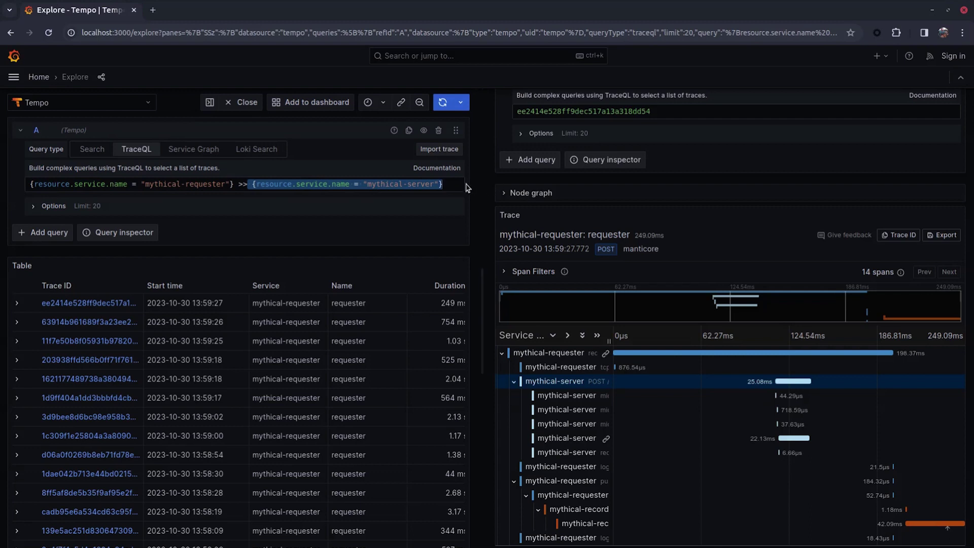
pyautogui.click(457, 185)
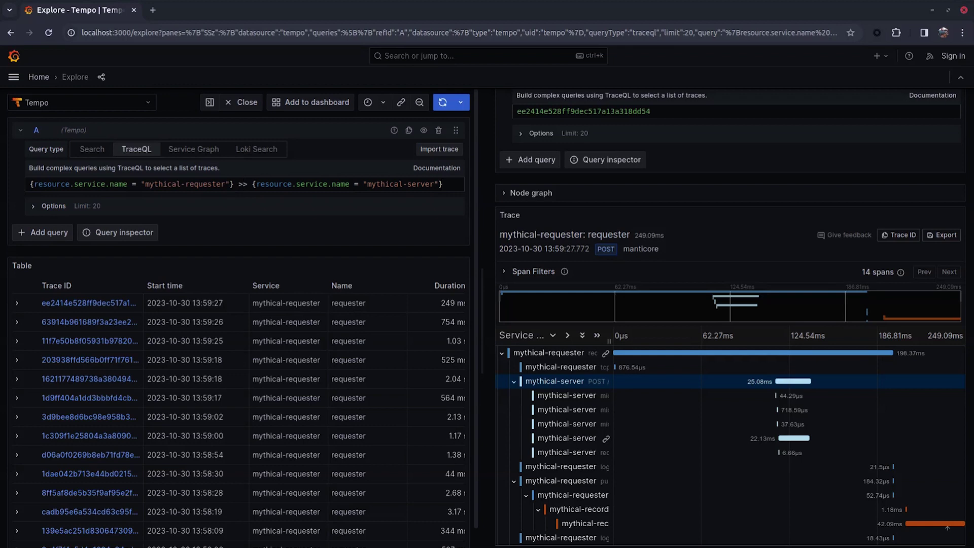
pyautogui.doubleClick(220, 184)
# Rewrite the query to {resource.service.name = "mythical-server"} << {resource.service.name = "mythical-requester"}
pyautogui.write('server')
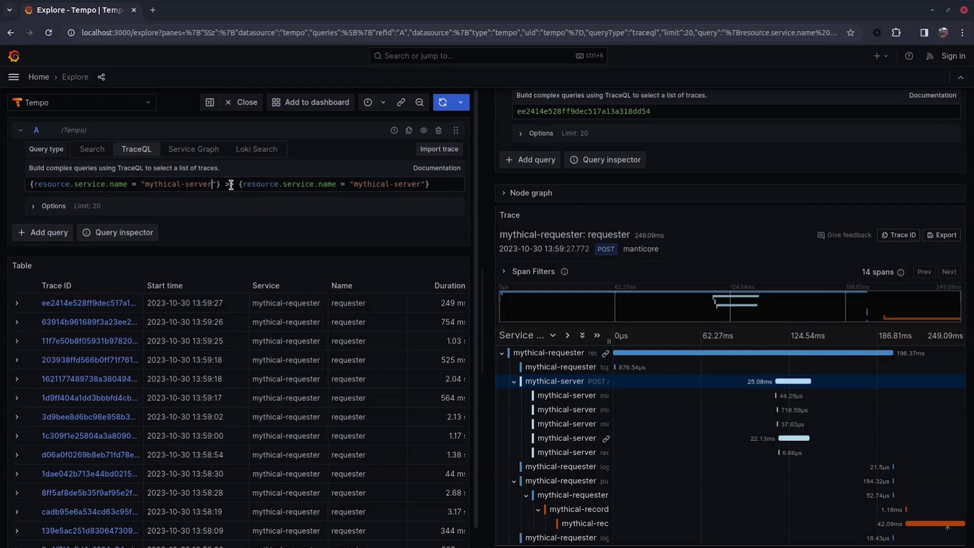
pyautogui.click(231, 185)
pyautogui.press('BackSpace')
pyautogui.press('BackSpace')
pyautogui.hotkey('shift', 'End')
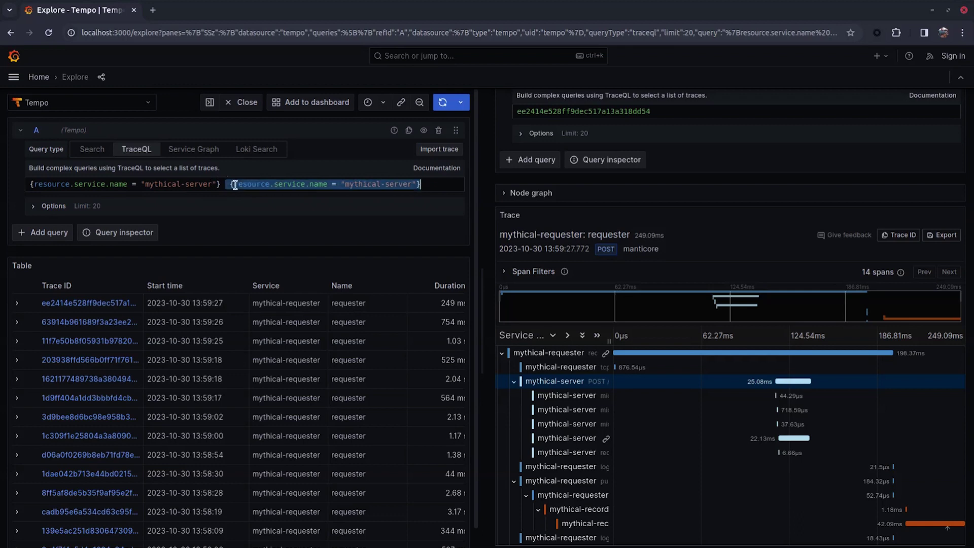
pyautogui.press('Home')
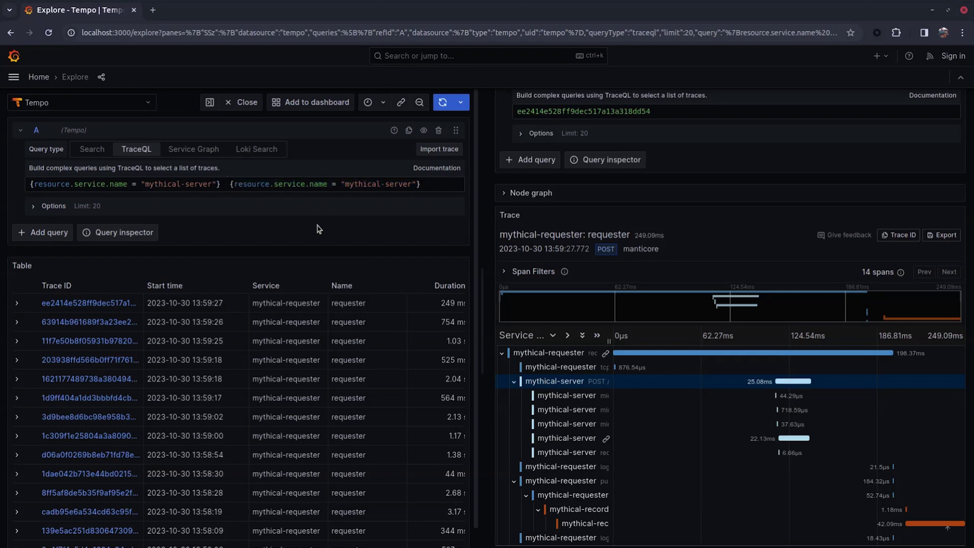
pyautogui.hotkey('shift', 'Home')
pyautogui.press('Right')
pyautogui.write('<<')
pyautogui.press('BackSpace')
pyautogui.press('BackSpace')
pyautogui.press('BackSpace')
pyautogui.press('BackSpace')
pyautogui.press('BackSpace')
pyautogui.press('BackSpace')
pyautogui.write('re')
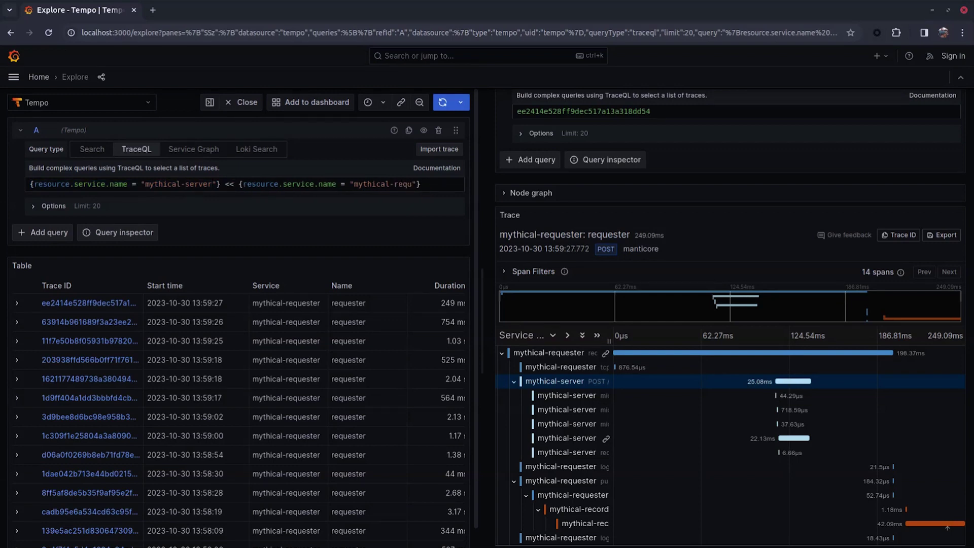
pyautogui.write('quester')
# Run the ancestor query and open span 21a4b7402b792c7c from the first trace
pyautogui.moveTo(240, 183); pyautogui.dragTo(454, 187)
pyautogui.moveTo(224, 183); pyautogui.dragTo(29, 184)
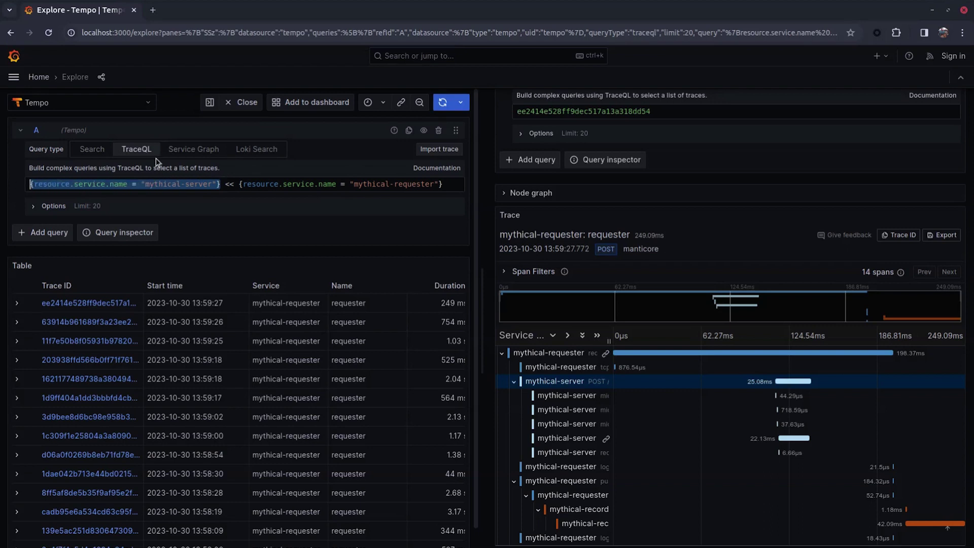
pyautogui.click(442, 102)
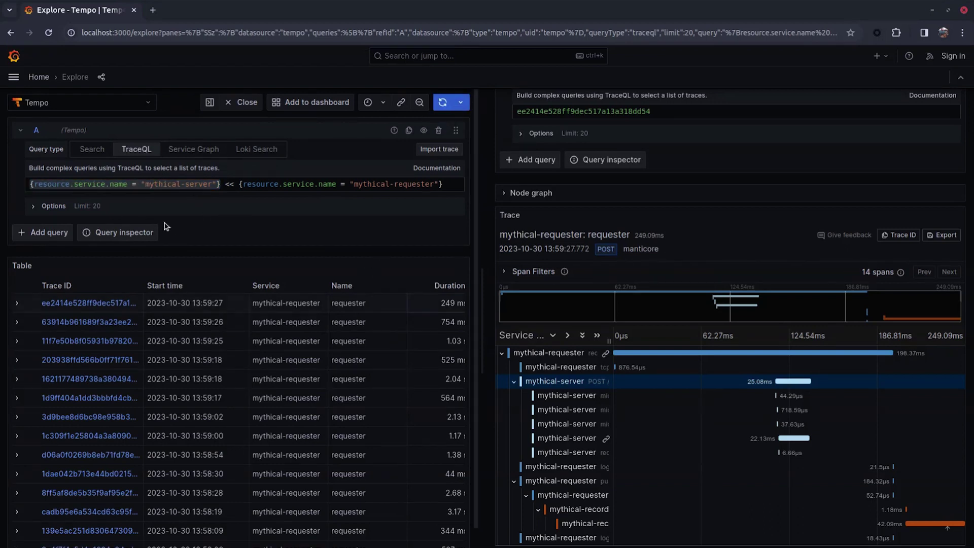
pyautogui.click(17, 303)
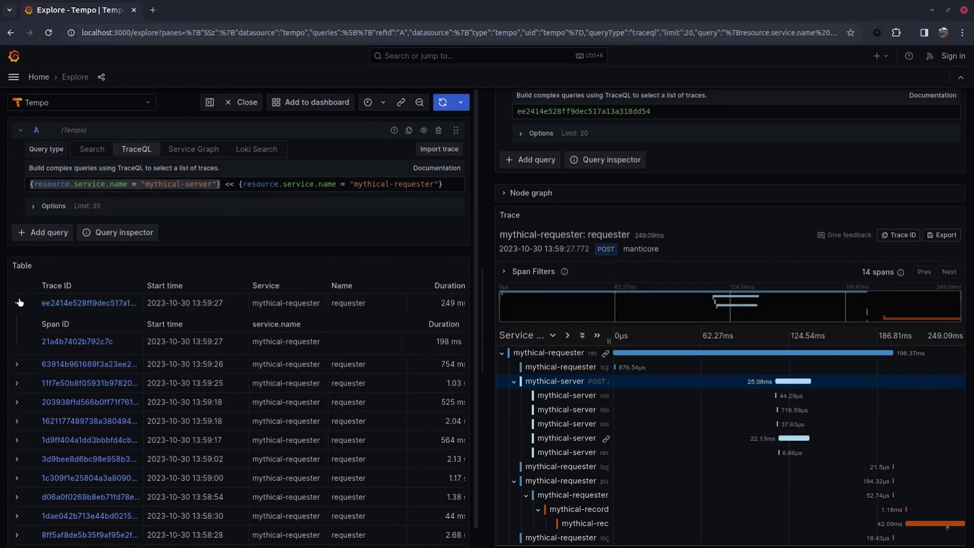
pyautogui.click(84, 340)
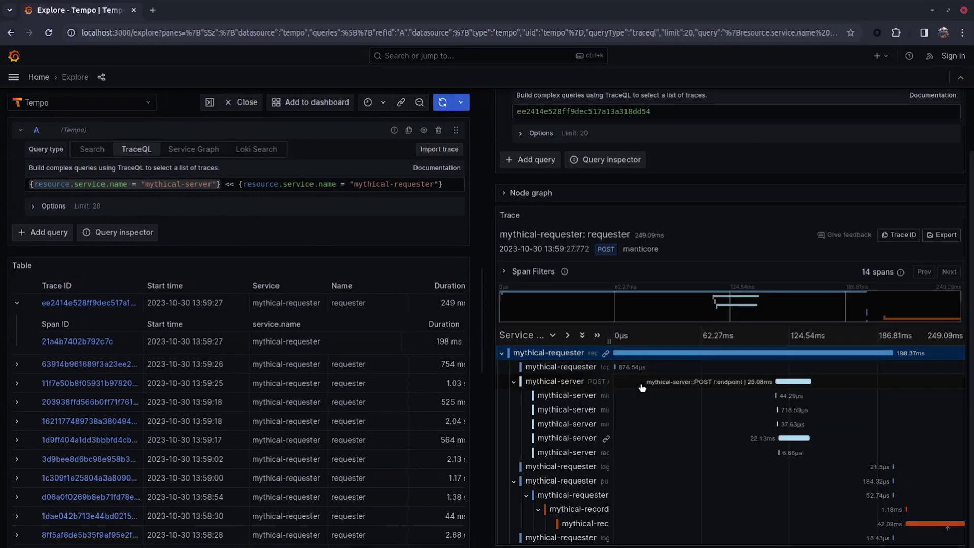
pyautogui.doubleClick(230, 183)
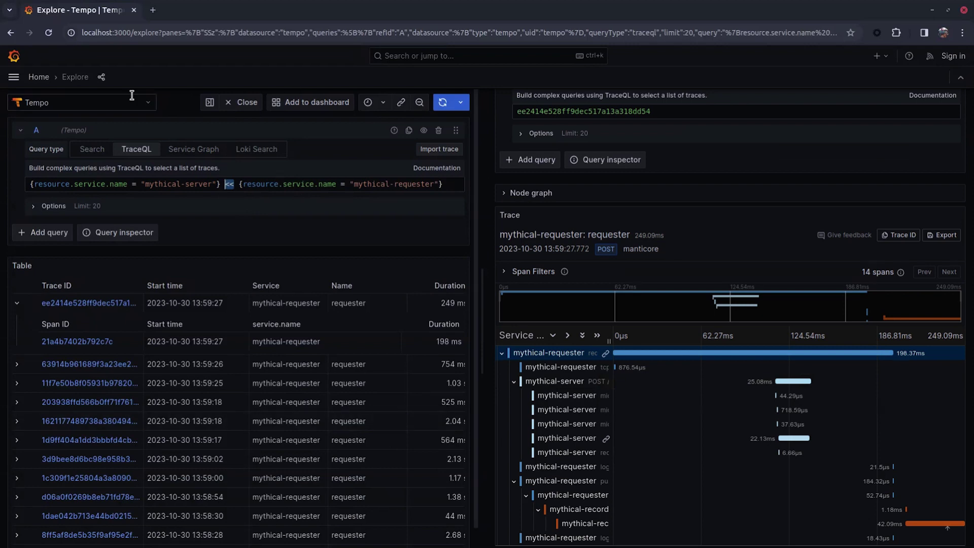
# Change the query's operator from << to > and then to <
pyautogui.click(233, 184)
pyautogui.press('BackSpace')
pyautogui.press('BackSpace')
pyautogui.write('>')
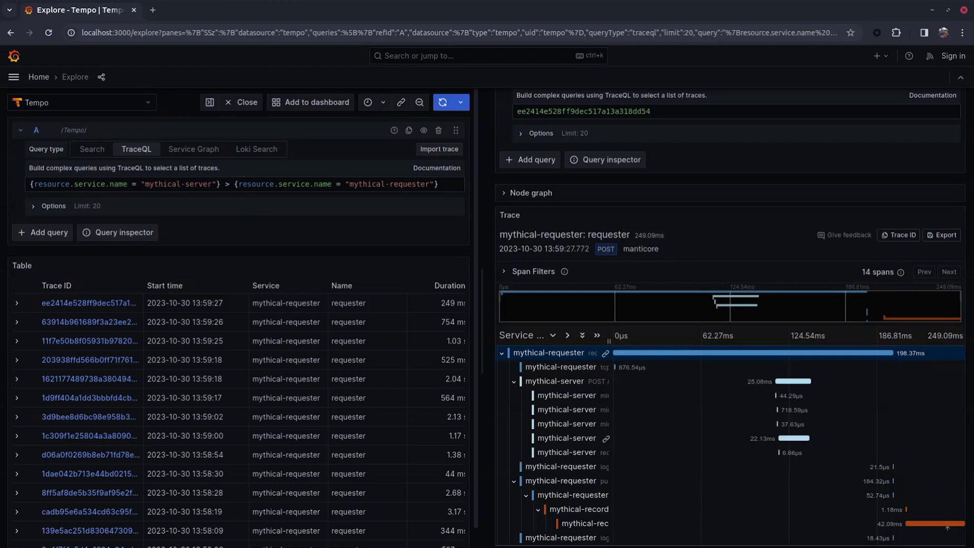
pyautogui.press('BackSpace')
pyautogui.write('<')
# Open the first trace's span and rerun the query with the < parent operator
pyautogui.click(18, 303)
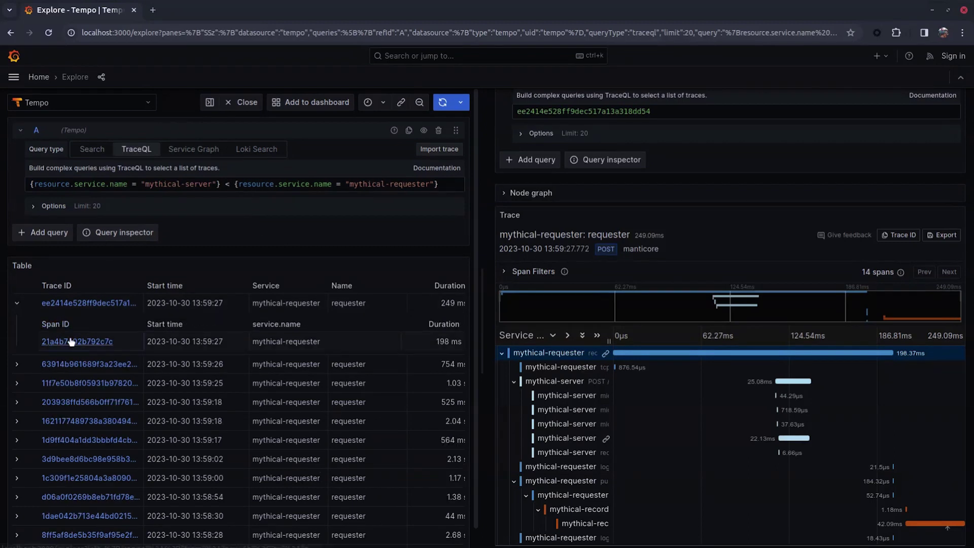
pyautogui.click(71, 341)
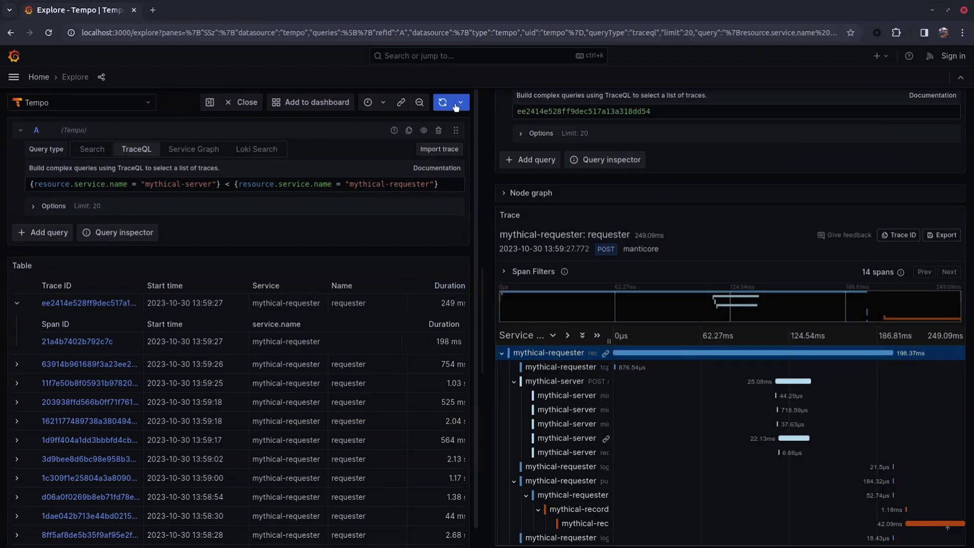
pyautogui.click(451, 102)
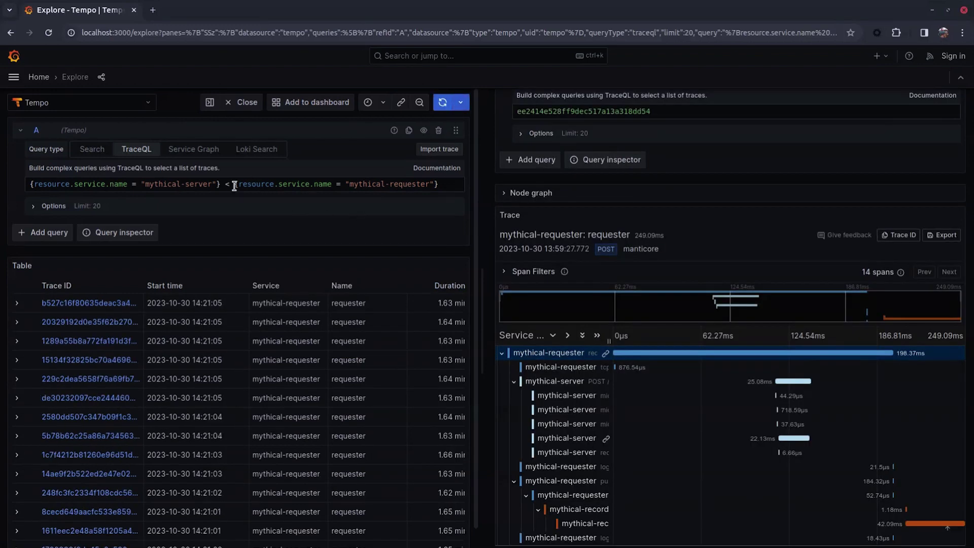
pyautogui.moveTo(235, 183); pyautogui.dragTo(439, 187)
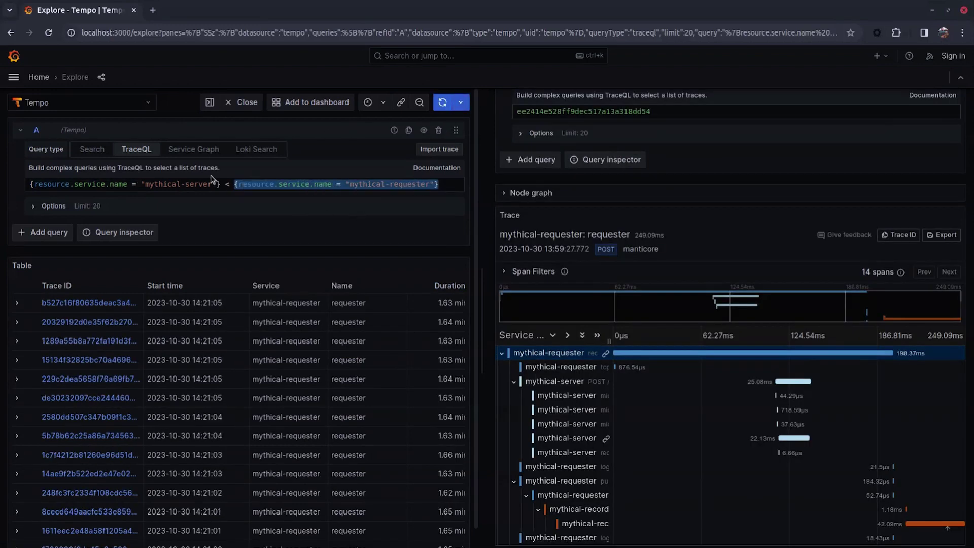
pyautogui.moveTo(222, 184); pyautogui.dragTo(16, 181)
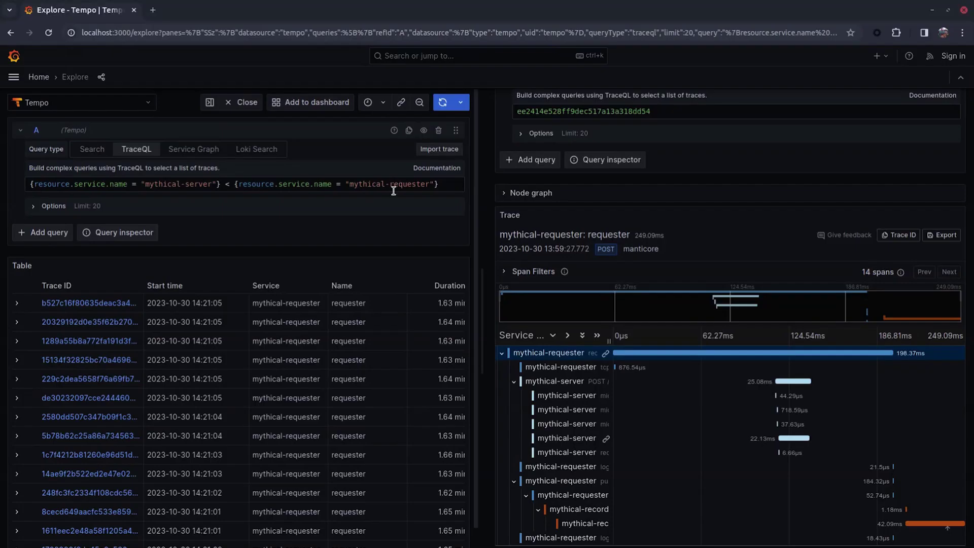
pyautogui.moveTo(438, 184); pyautogui.dragTo(394, 185)
# Replace the query with { status = error } << { span.http.target != "" }
pyautogui.click(393, 185)
pyautogui.hotkey('ctrl', 'a')
pyautogui.write('{ status = error } << { span.http.target != "" }')
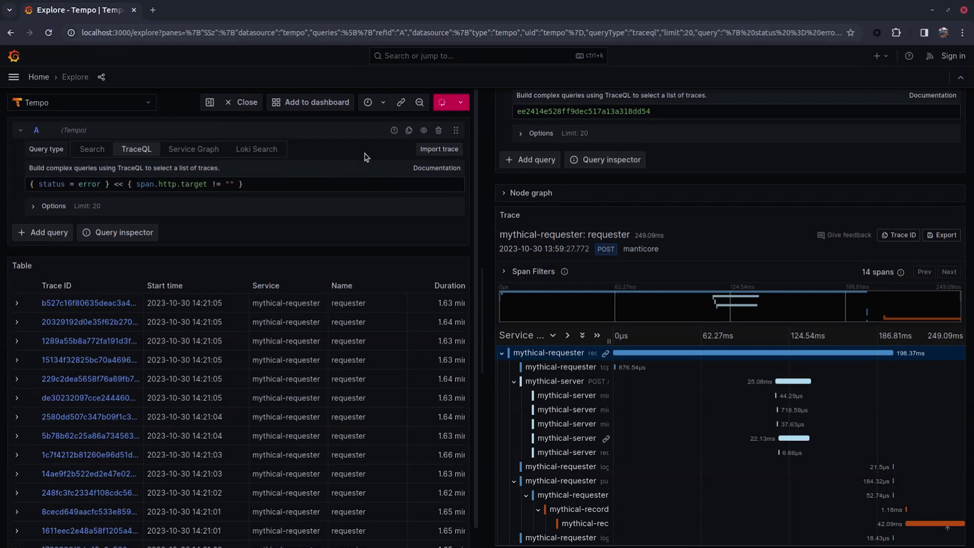
pyautogui.moveTo(110, 185); pyautogui.dragTo(47, 175)
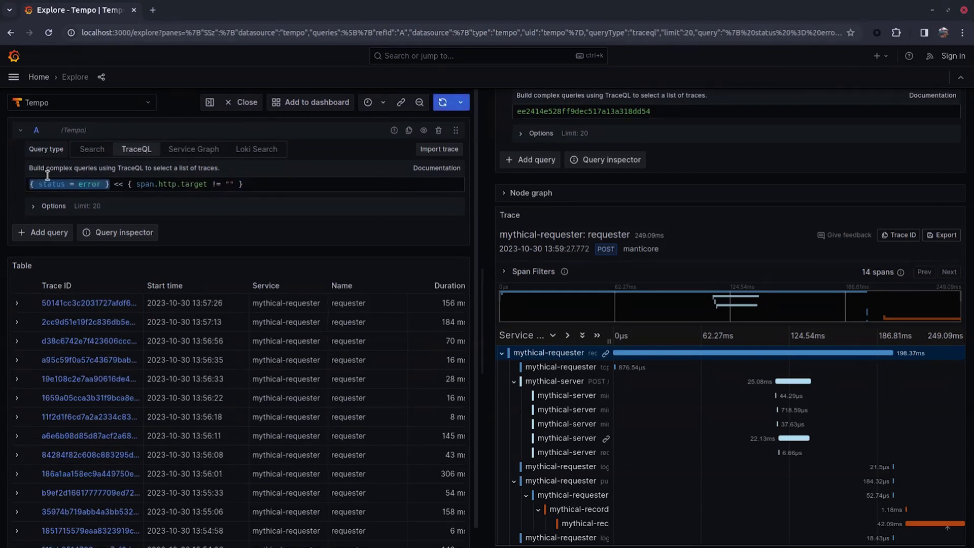
pyautogui.click(130, 185)
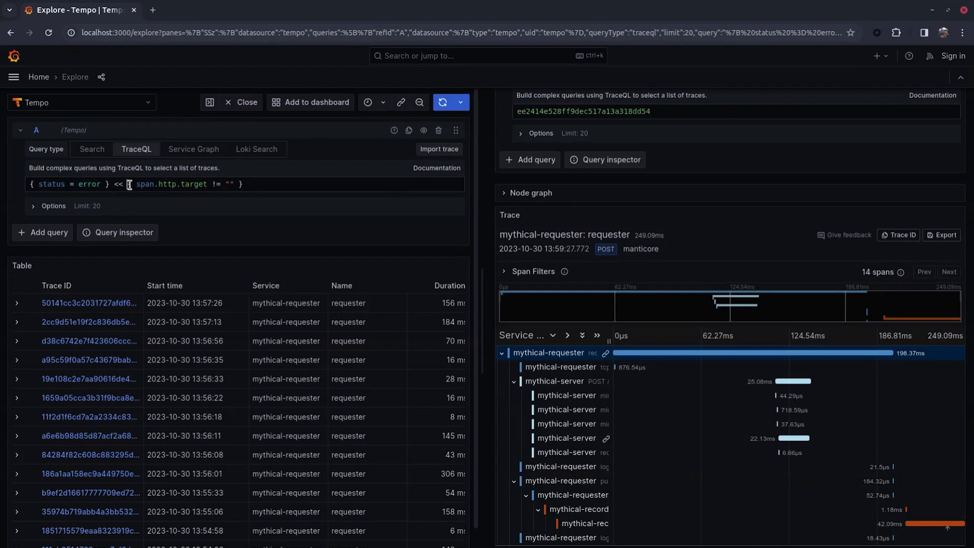
pyautogui.doubleClick(197, 185)
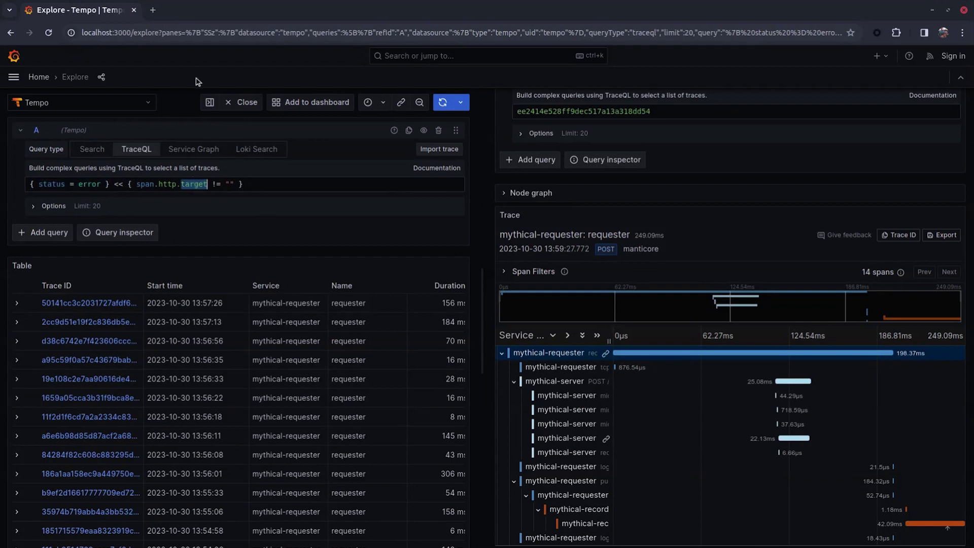
pyautogui.click(125, 184)
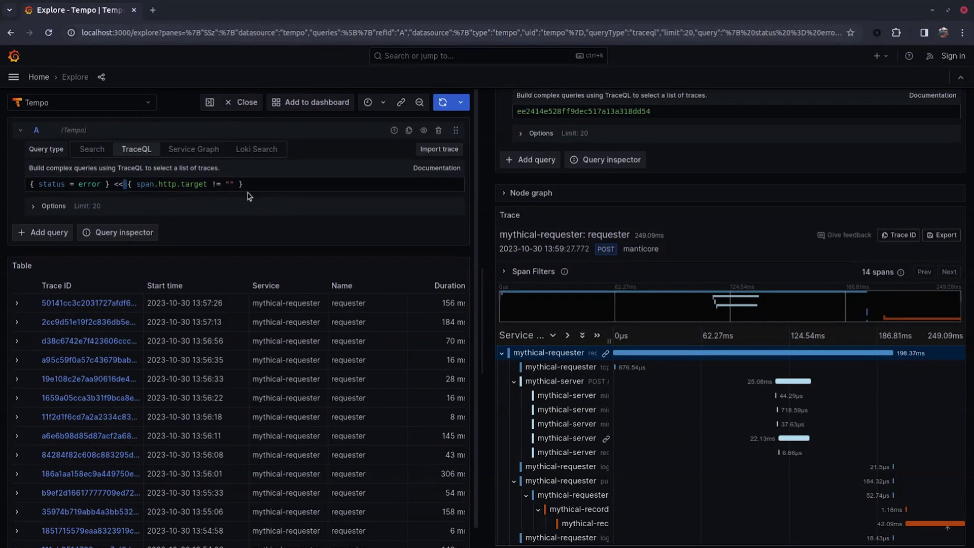
pyautogui.moveTo(128, 184); pyautogui.dragTo(271, 184)
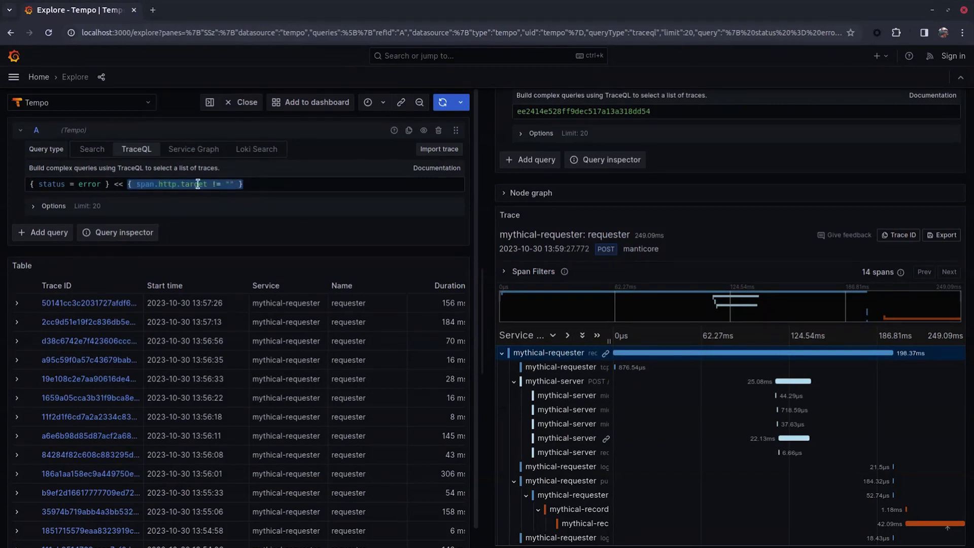
pyautogui.moveTo(107, 183); pyautogui.dragTo(5, 181)
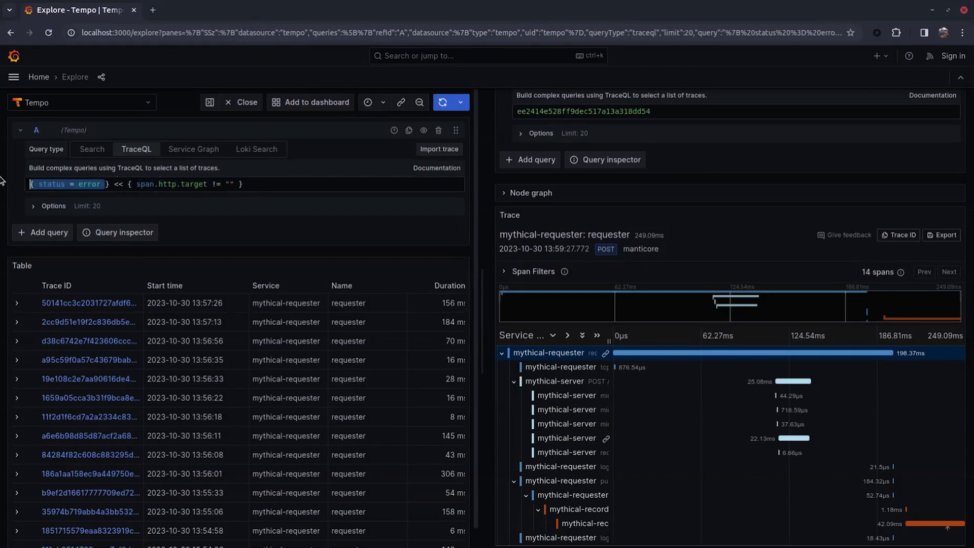
# Open the first error trace in the side view and jump to its root requester span
pyautogui.click(17, 304)
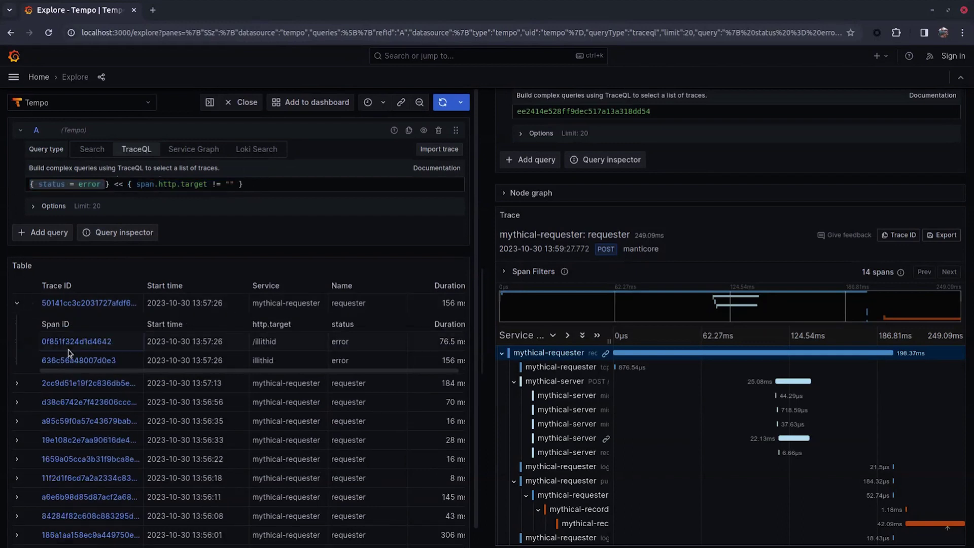
pyautogui.click(76, 341)
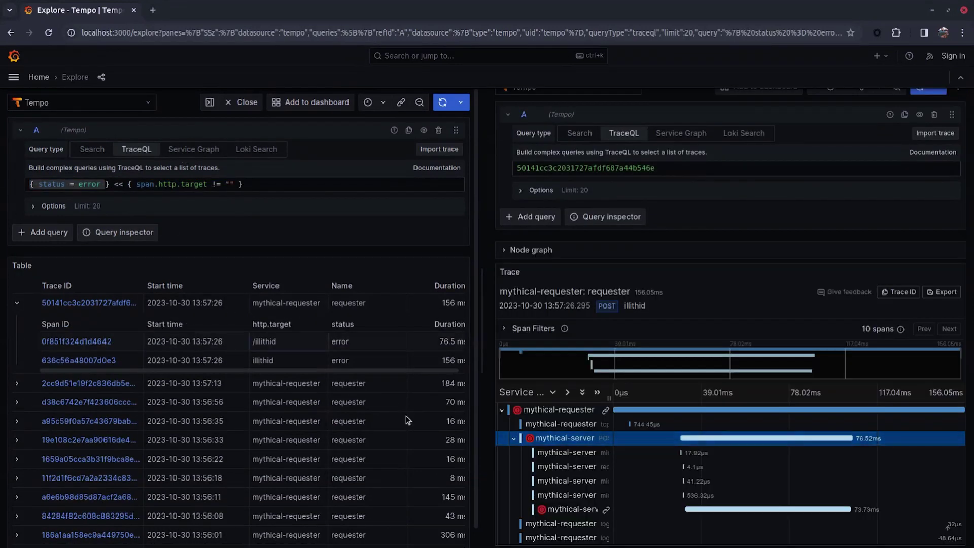
pyautogui.click(68, 360)
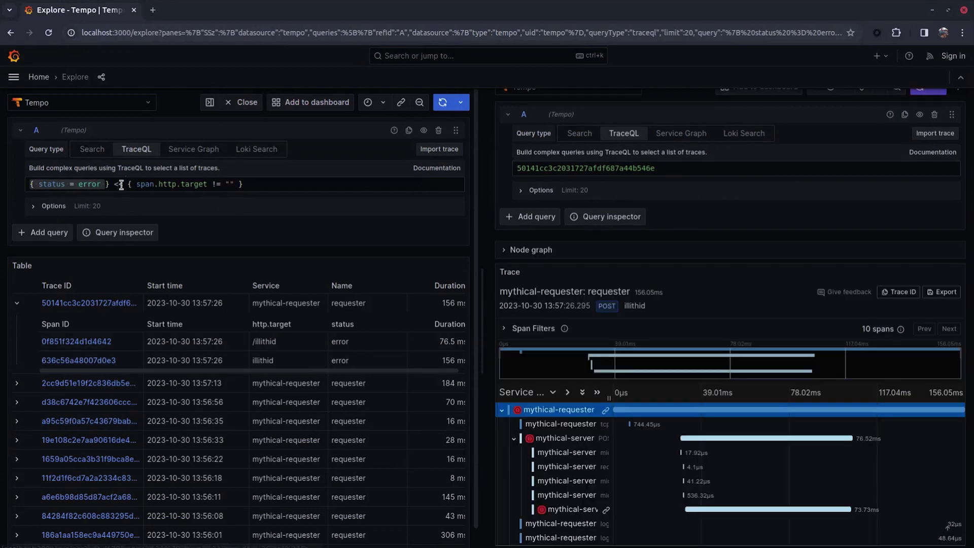
pyautogui.moveTo(124, 184); pyautogui.dragTo(509, 535)
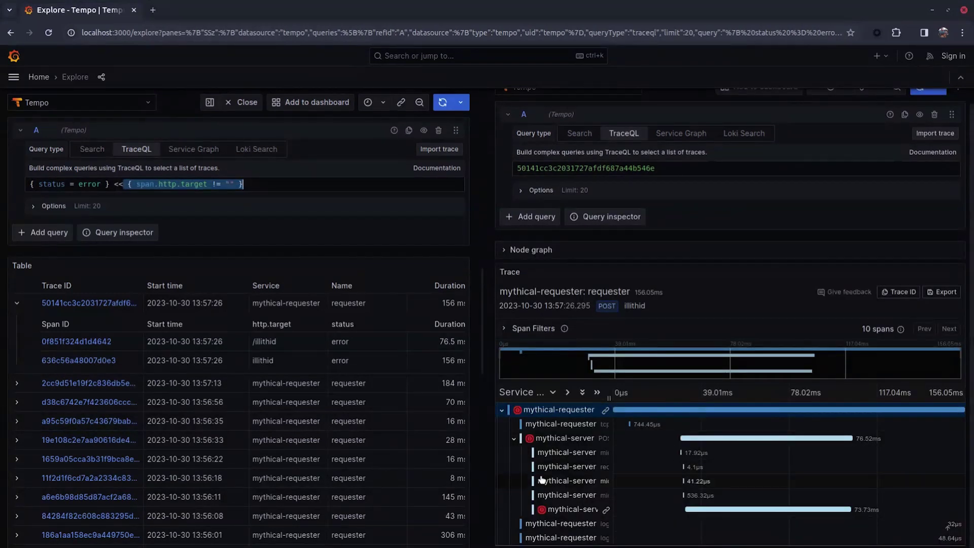
pyautogui.doubleClick(141, 183)
pyautogui.click(131, 186)
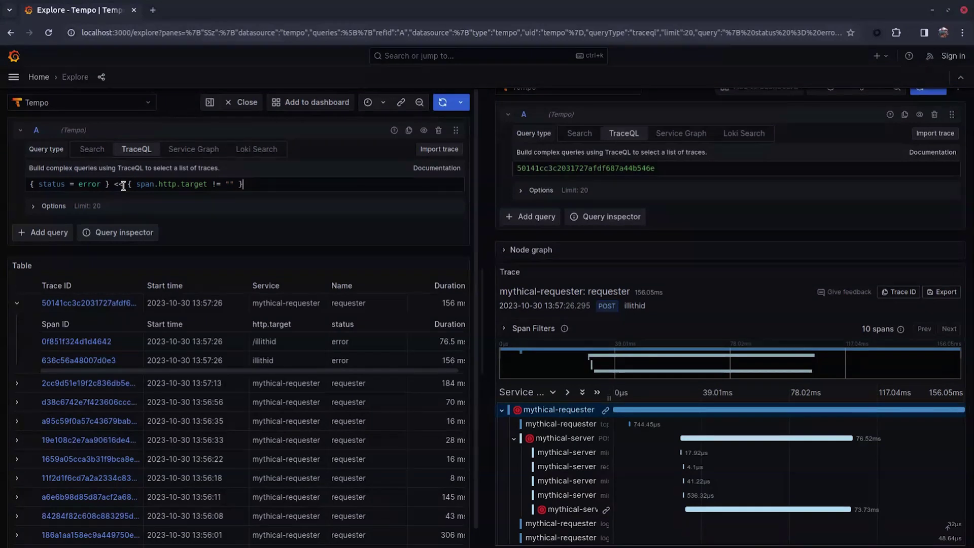
# Try swapping the prefix for a trailing >> { status = error}, then restore the original query
pyautogui.click(123, 184)
pyautogui.hotkey('shift', 'Home')
pyautogui.hotkey('ctrl', 'c')
pyautogui.press('BackSpace')
pyautogui.hotkey('shift', 'Return')
pyautogui.write('>> ')
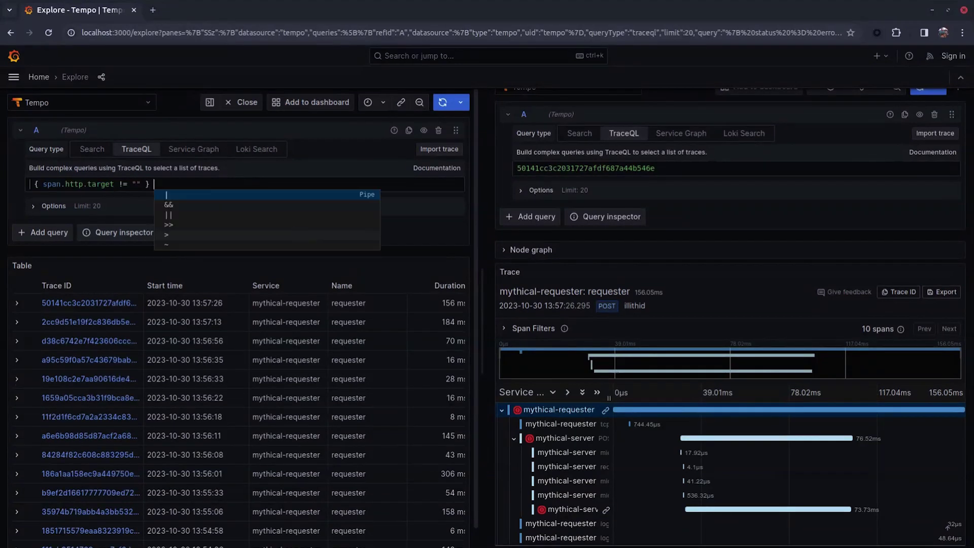
pyautogui.write('{ status = error')
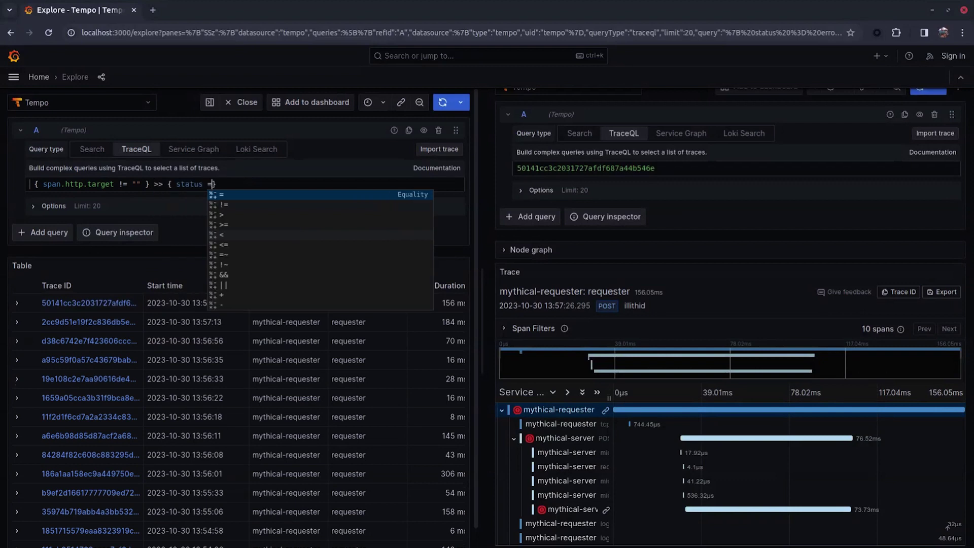
pyautogui.write('}')
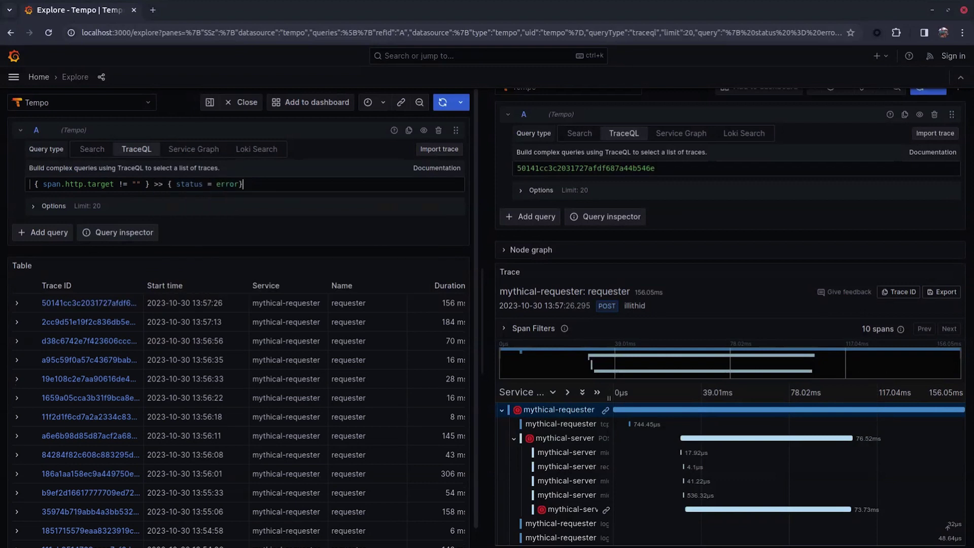
pyautogui.hotkey('ctrl', 'shift', 'Left')
pyautogui.hotkey('ctrl', 'shift', 'Left')
pyautogui.hotkey('ctrl', 'shift', 'Left')
pyautogui.hotkey('ctrl', 'shift', 'Left')
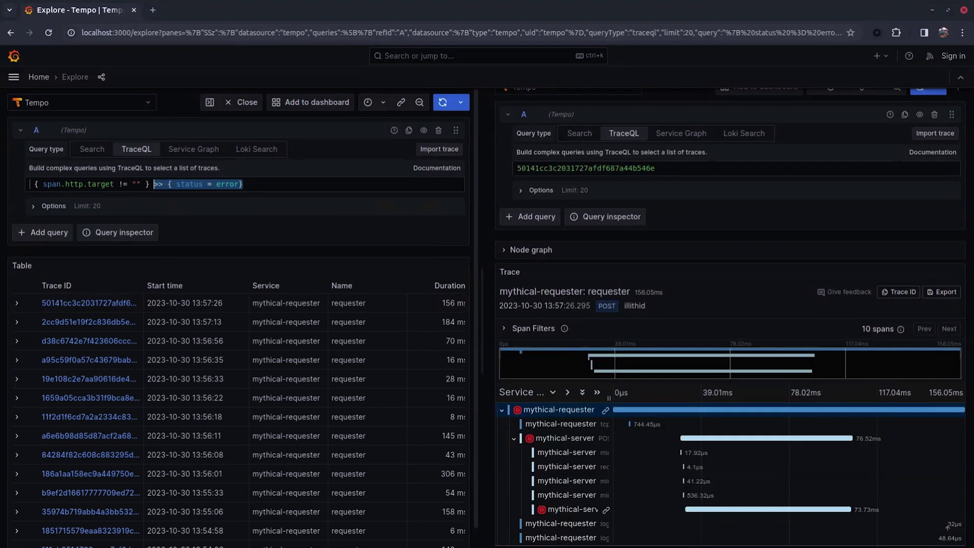
pyautogui.press('BackSpace')
pyautogui.hotkey('ctrl', 'v')
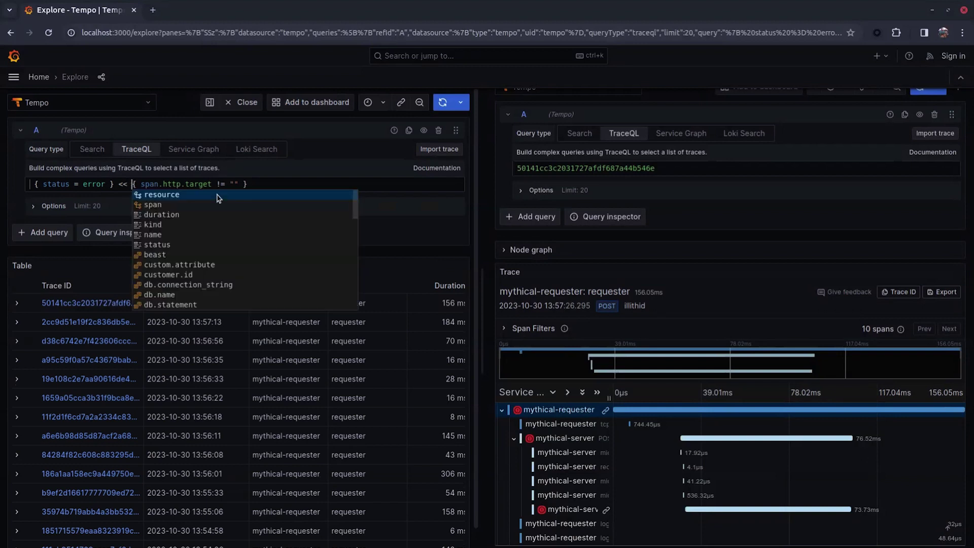
pyautogui.press('Escape')
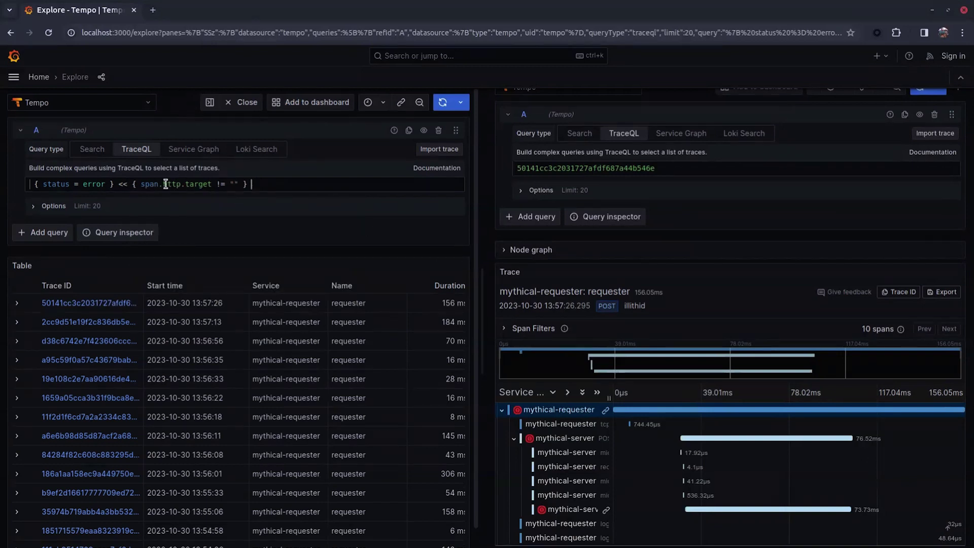
# Rerun { status = error } << { span.http.target != "" } to list newer traces
pyautogui.moveTo(131, 184); pyautogui.dragTo(456, 187)
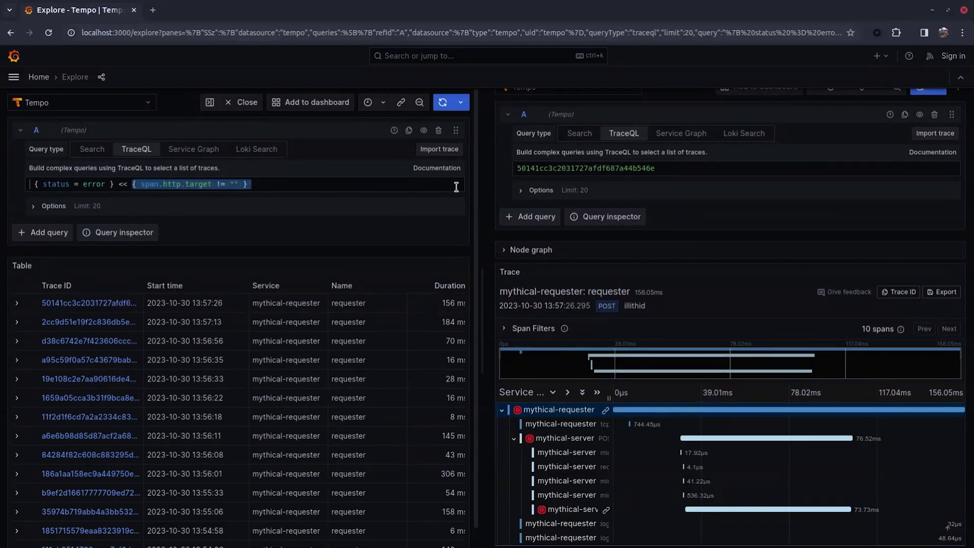
pyautogui.doubleClick(121, 184)
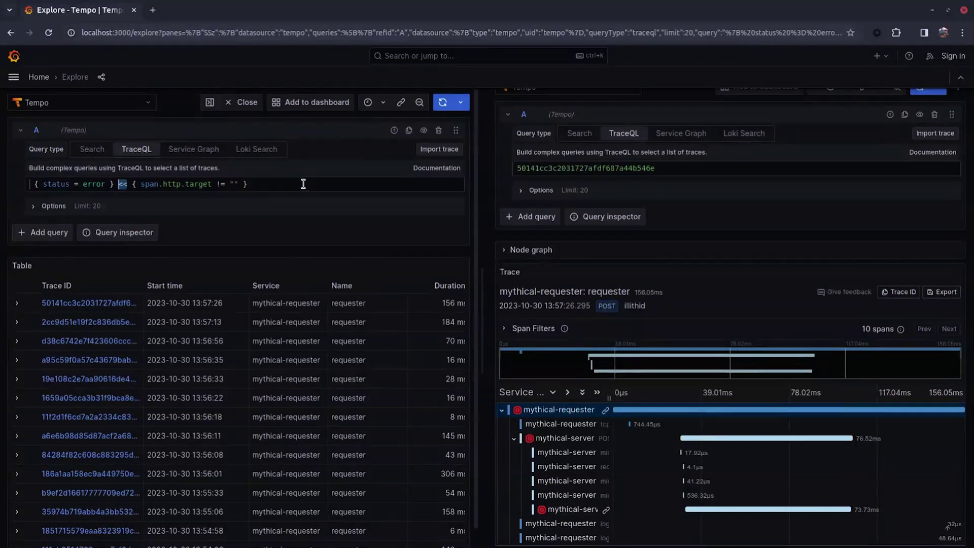
pyautogui.click(444, 102)
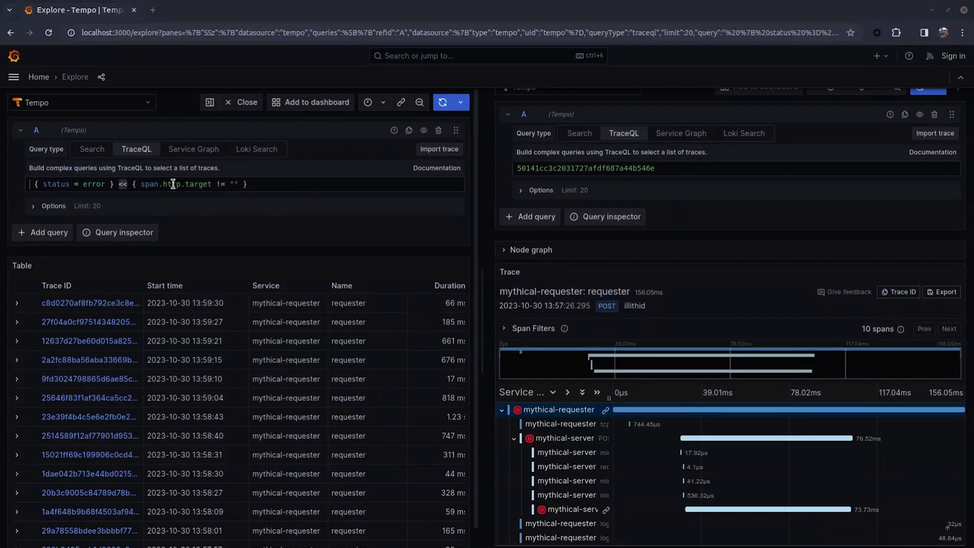
pyautogui.click(127, 183)
# Replace the query with { status = error } !< { status = error } and expand the first trace
pyautogui.hotkey('ctrl', 'a')
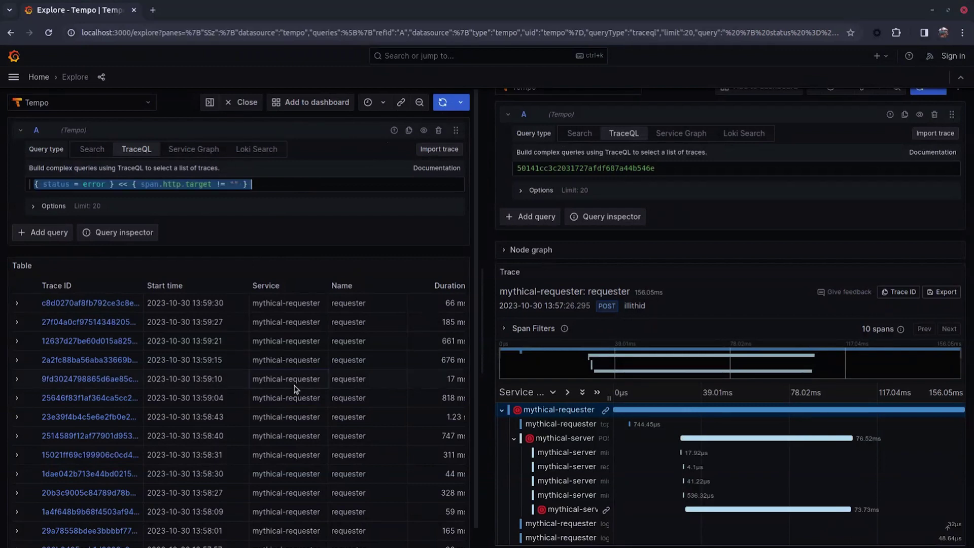
pyautogui.press('BackSpace')
pyautogui.write('{} sta')
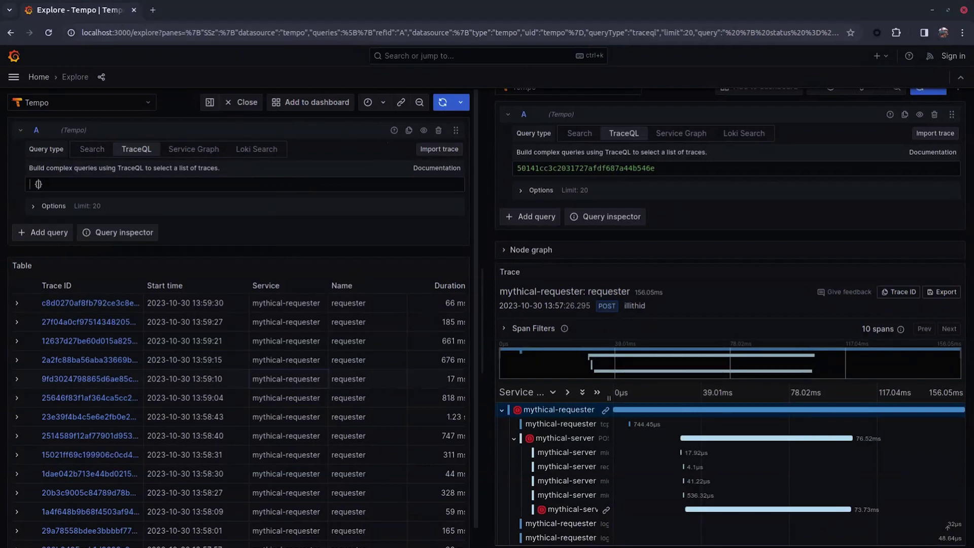
pyautogui.write('tus =')
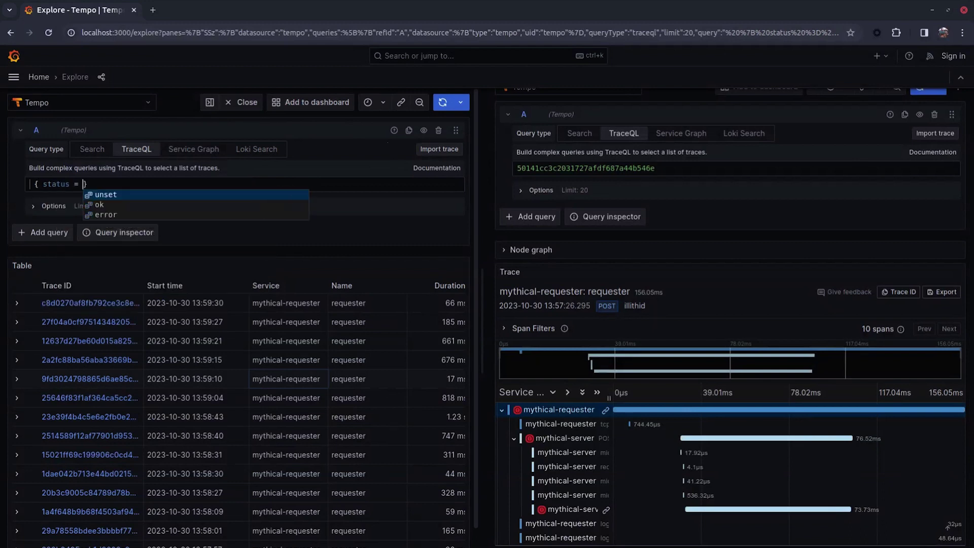
pyautogui.press('Down')
pyautogui.press('Down')
pyautogui.press('Return')
pyautogui.press('End')
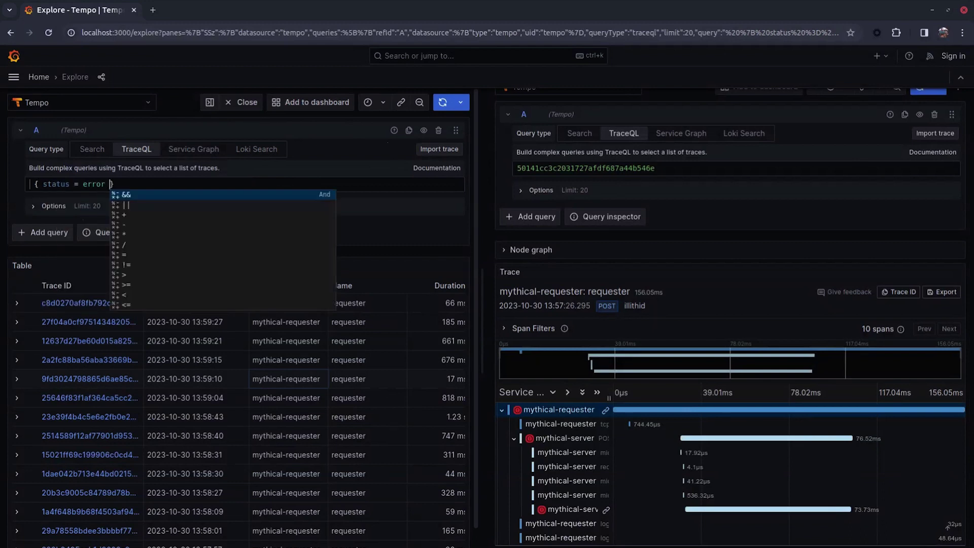
pyautogui.press('Escape')
pyautogui.write('!{')
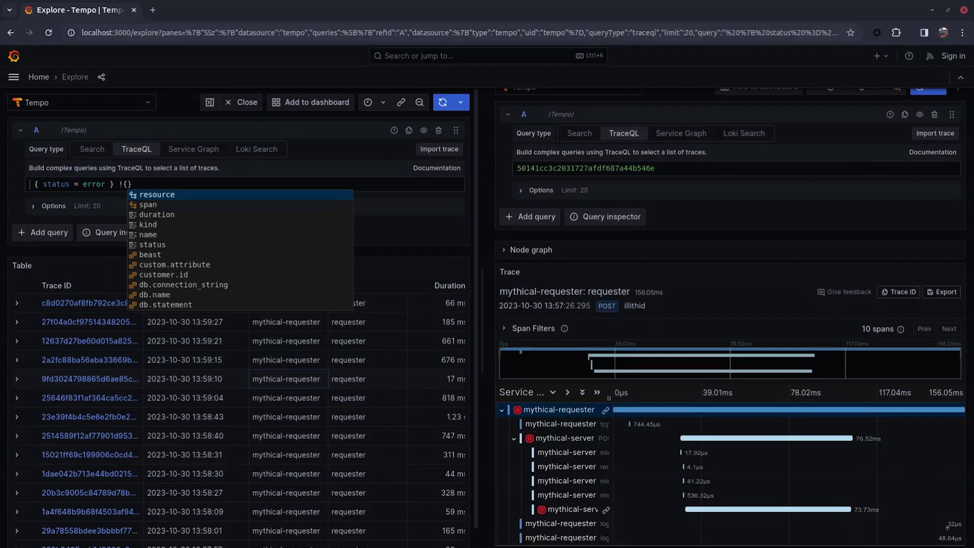
pyautogui.press('BackSpace')
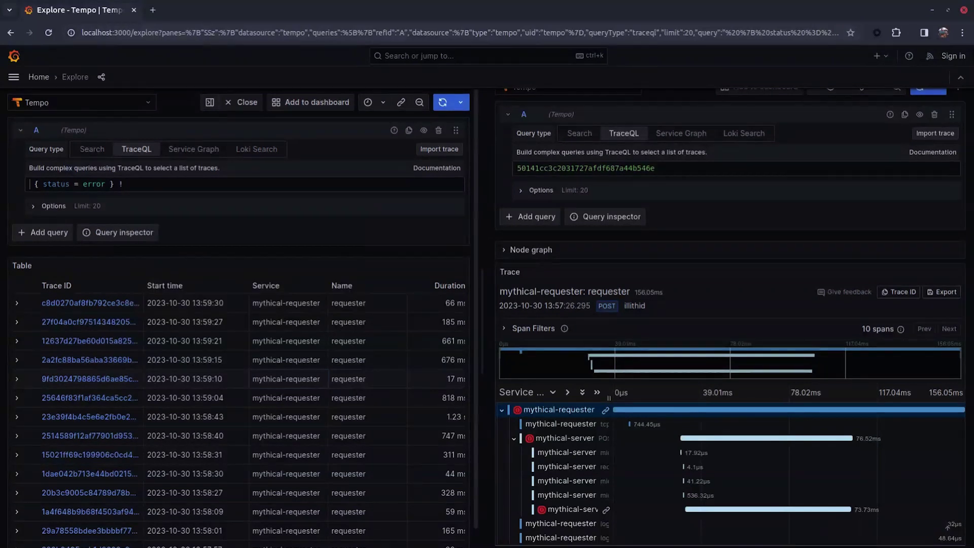
pyautogui.write('< { st')
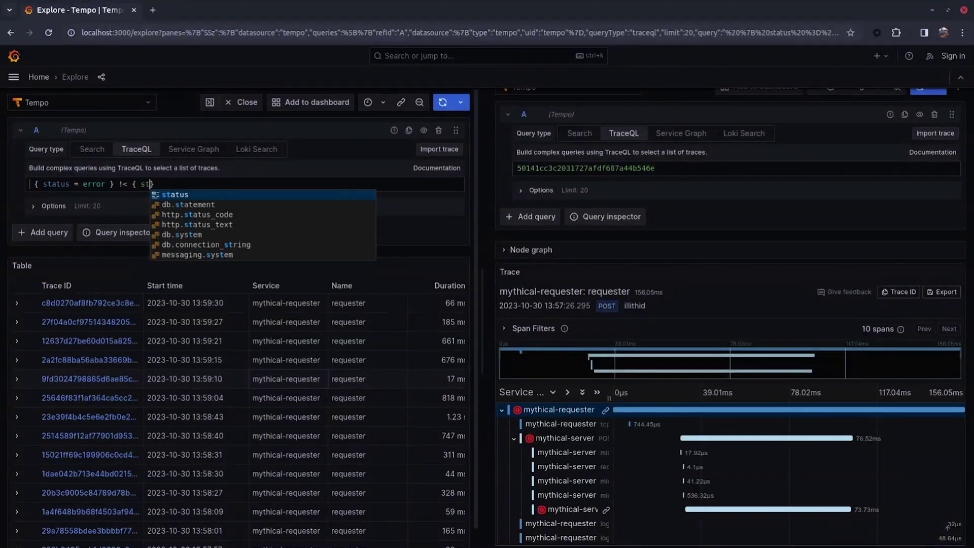
pyautogui.write('atus =')
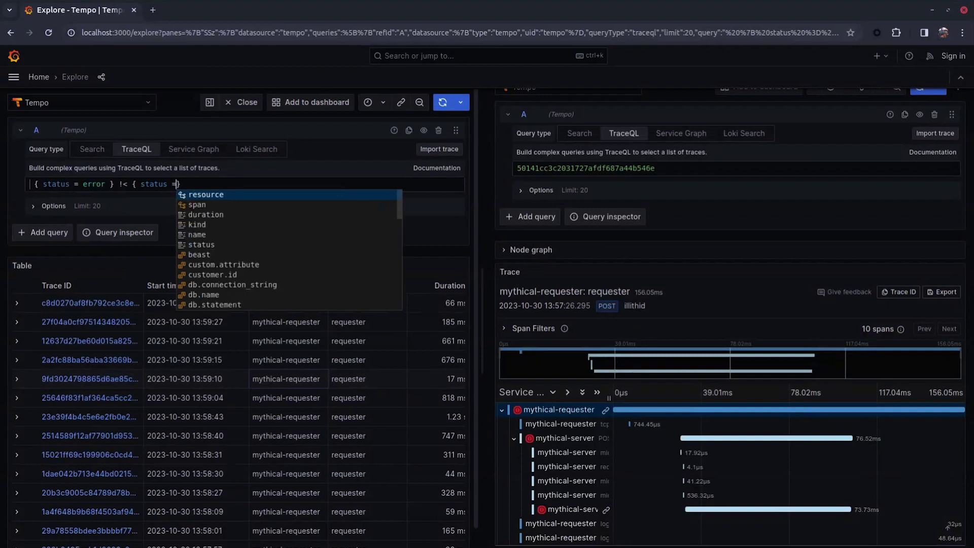
pyautogui.write(' error }')
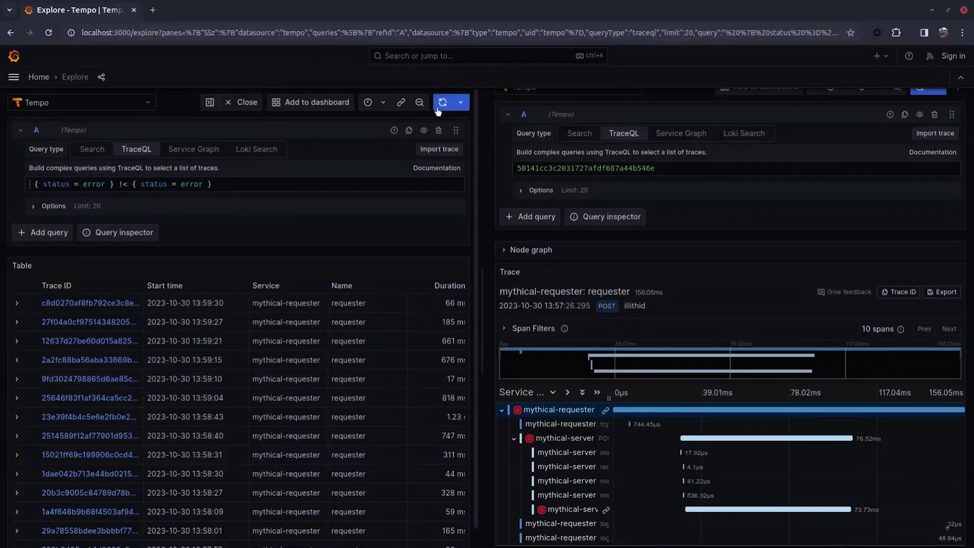
pyautogui.click(15, 304)
# Open the second trace's error span and show the failing pg.query:INSERT postgres span details
pyautogui.moveTo(131, 184); pyautogui.dragTo(303, 195)
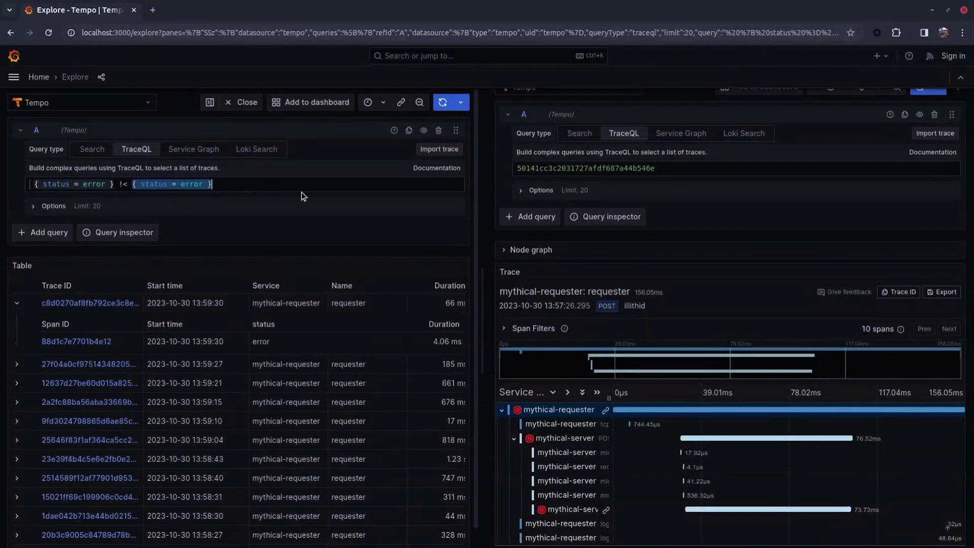
pyautogui.moveTo(113, 184); pyautogui.dragTo(30, 183)
pyautogui.click(77, 341)
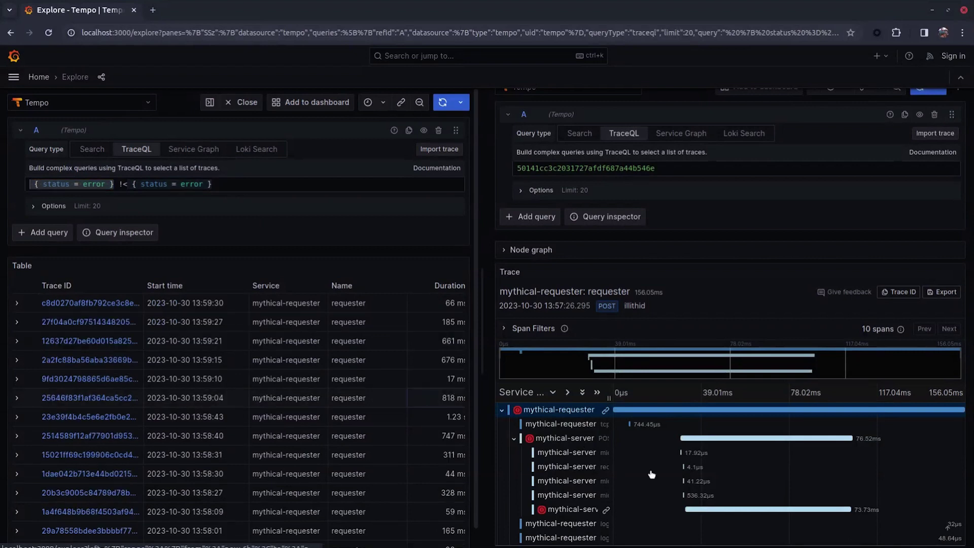
pyautogui.click(53, 324)
pyautogui.click(80, 361)
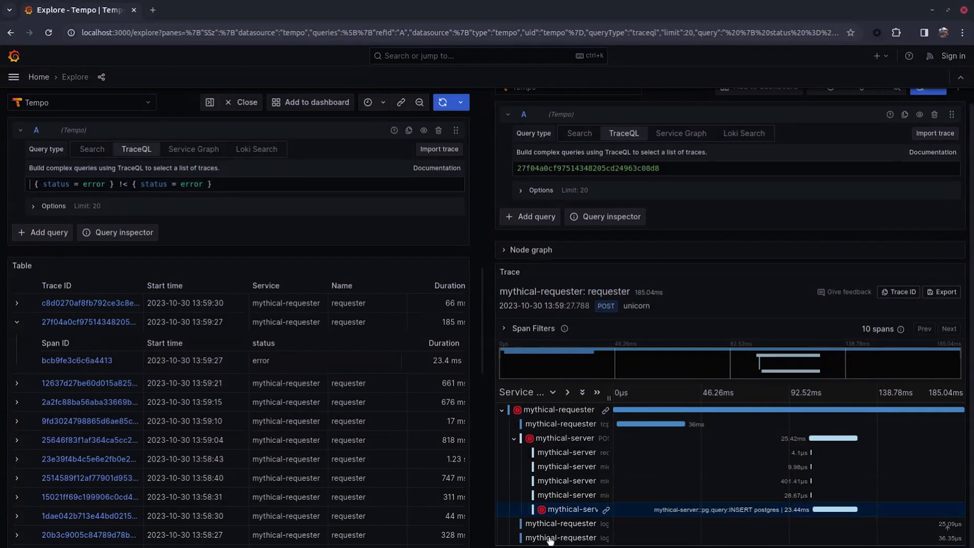
pyautogui.click(565, 510)
pyautogui.scroll(-1, 571, 487)
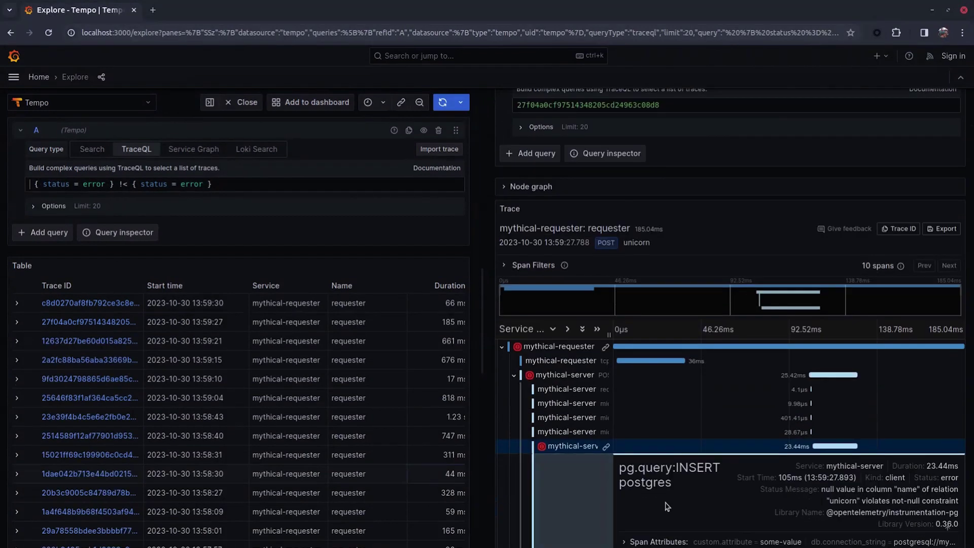
# Collapse the 13:59:21 trace, expand the 13:58:43 trace, and select the first clause's condition
pyautogui.click(18, 341)
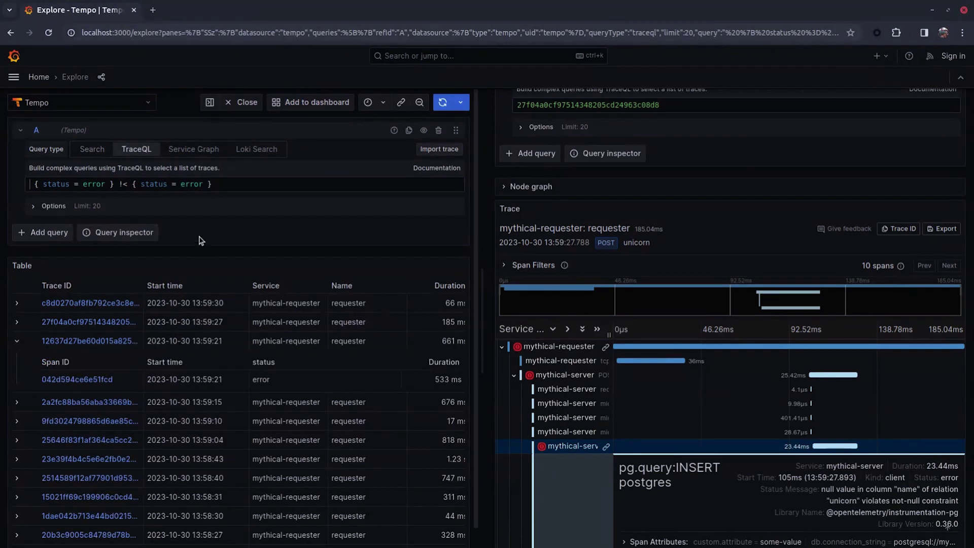
pyautogui.tripleClick(197, 189)
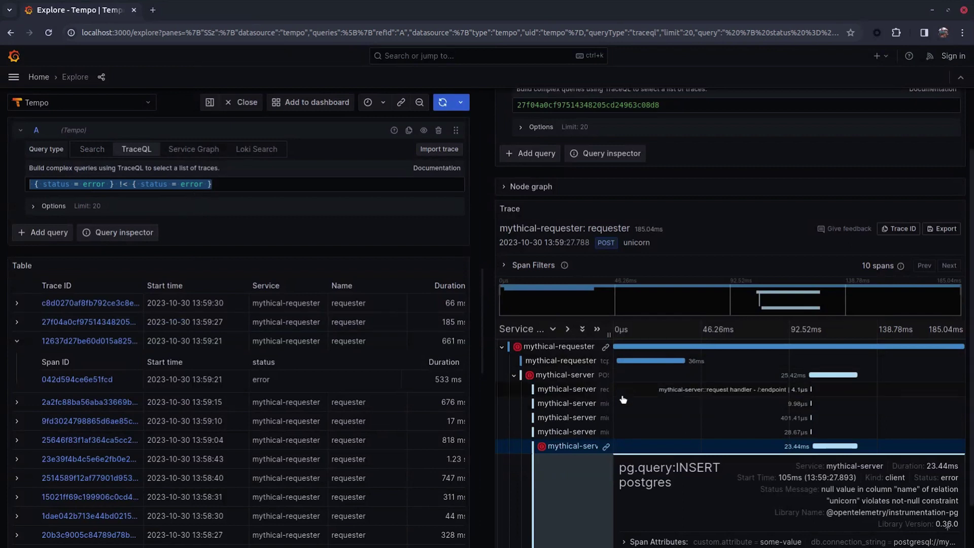
pyautogui.scroll(-1, 626, 340)
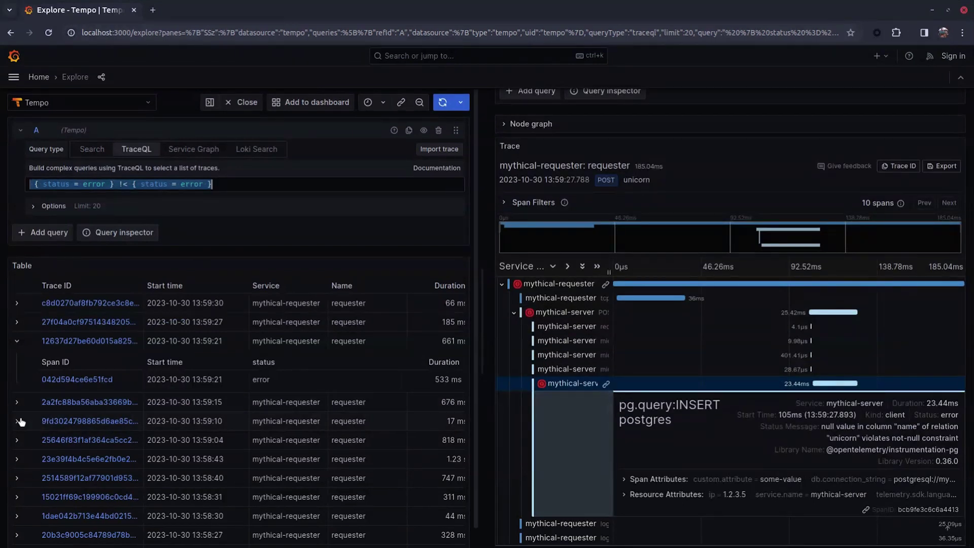
pyautogui.click(16, 340)
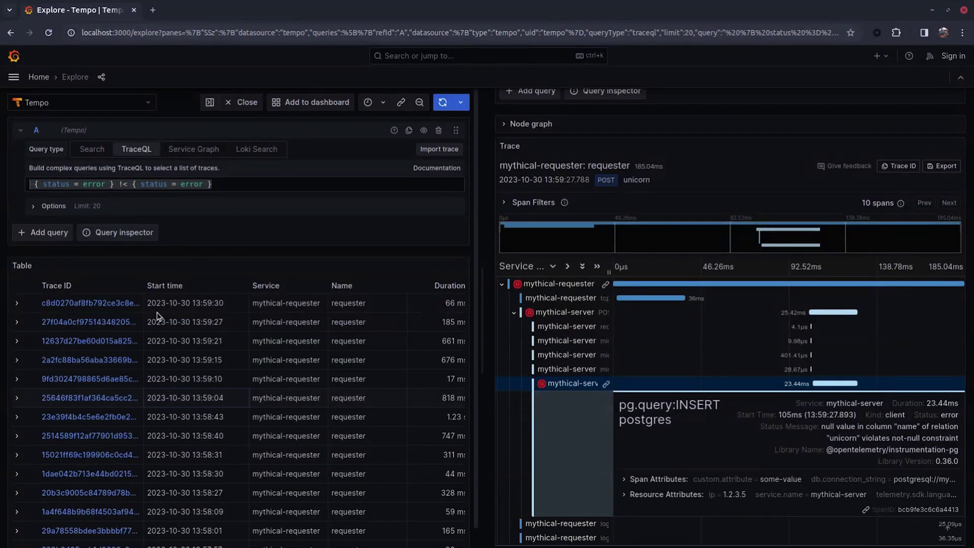
pyautogui.click(18, 417)
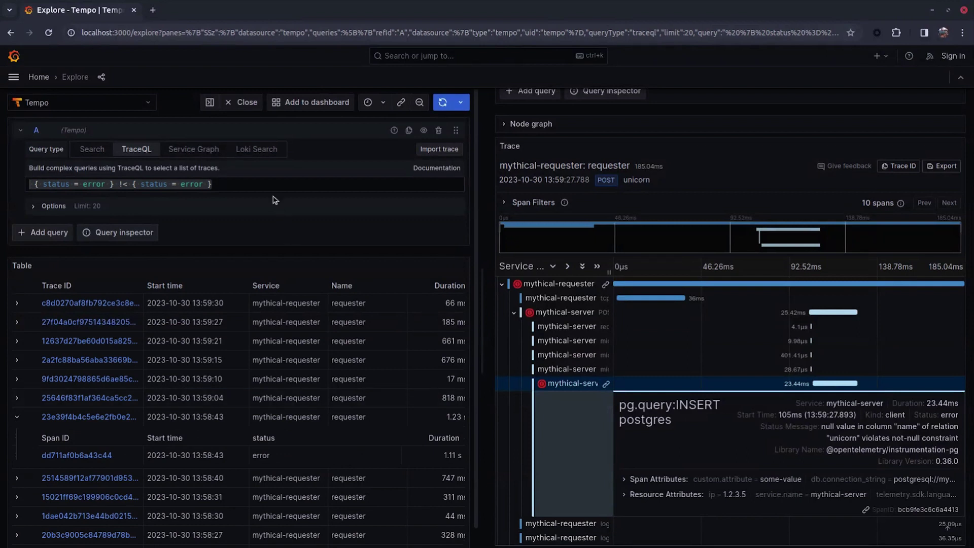
pyautogui.moveTo(127, 184); pyautogui.dragTo(308, 185)
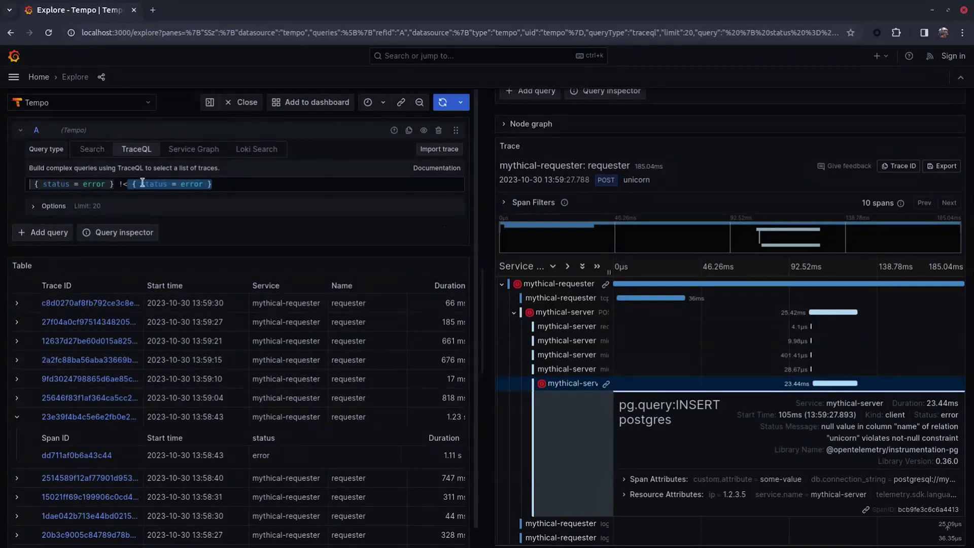
pyautogui.click(124, 177)
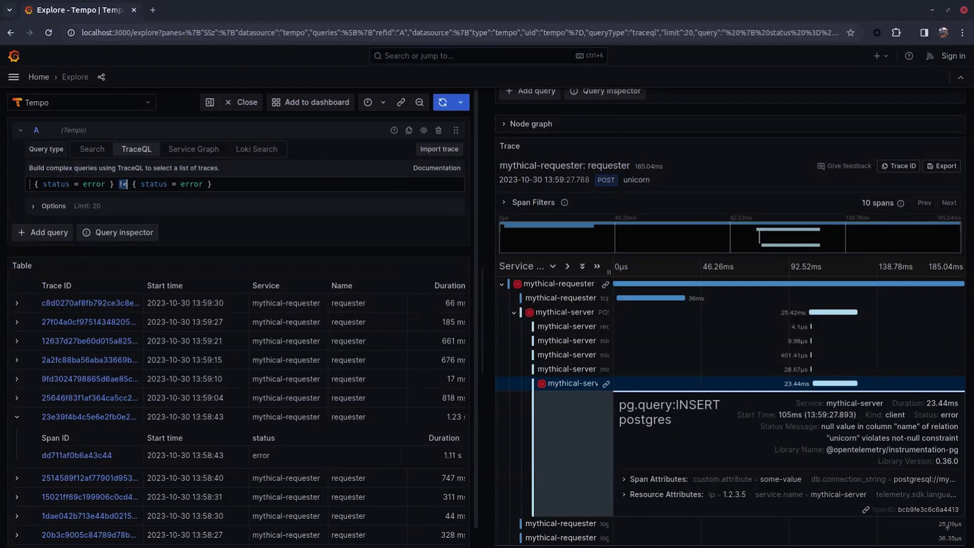
pyautogui.click(113, 183)
pyautogui.moveTo(105, 183); pyautogui.dragTo(34, 184)
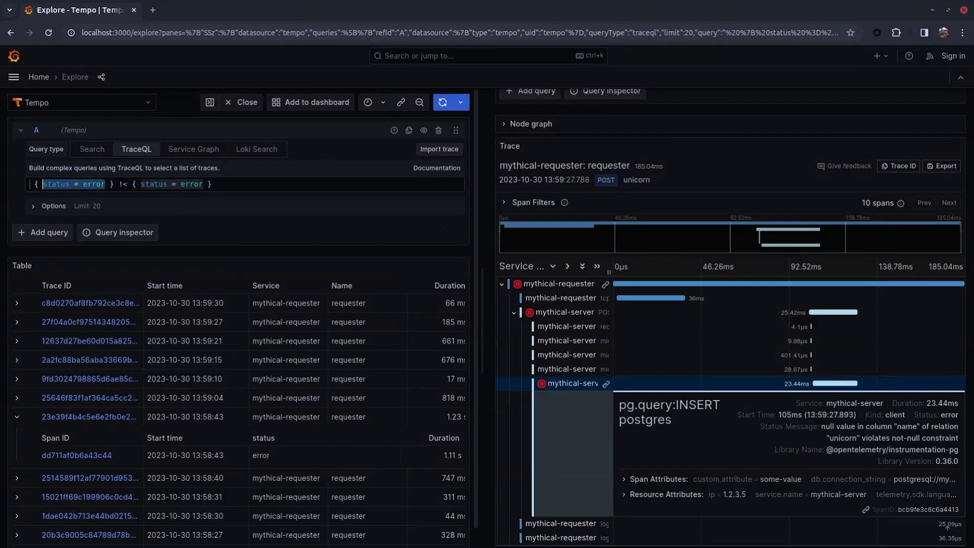
# Delete both status = error conditions and run the query { } !< { }
pyautogui.press('BackSpace')
pyautogui.moveTo(136, 184); pyautogui.dragTo(74, 184)
pyautogui.press('BackSpace')
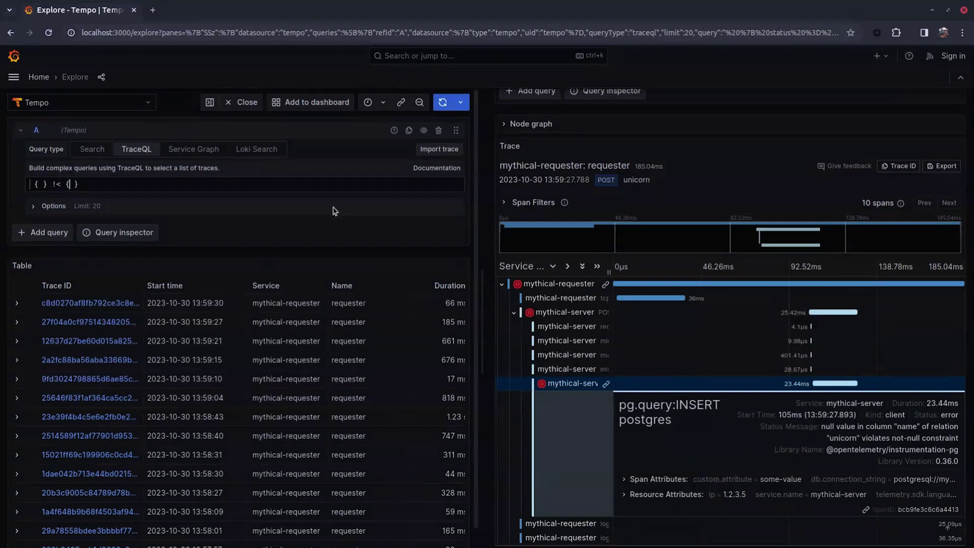
pyautogui.click(444, 102)
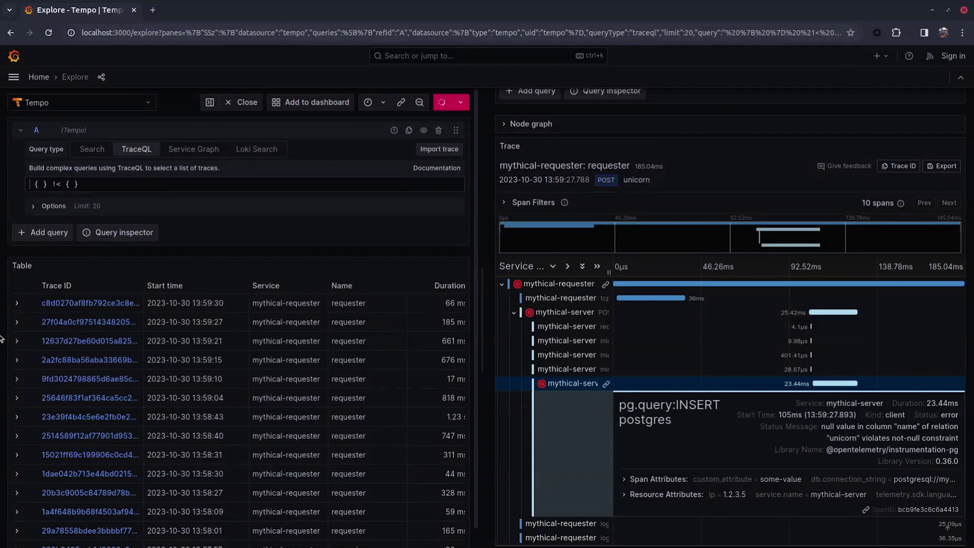
# Open the 31 s, 14-span mythical-requester trace from 14:15:51 in the side view
pyautogui.click(17, 303)
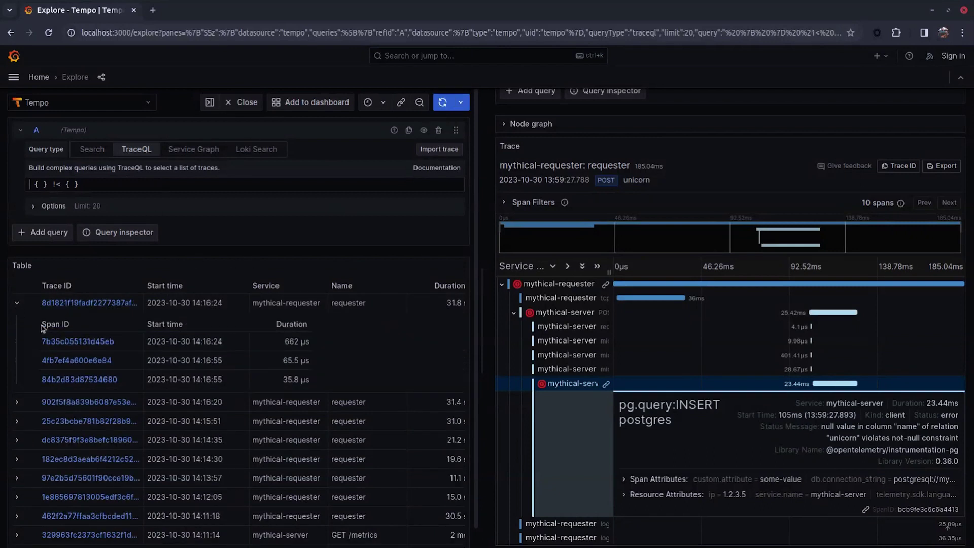
pyautogui.click(76, 342)
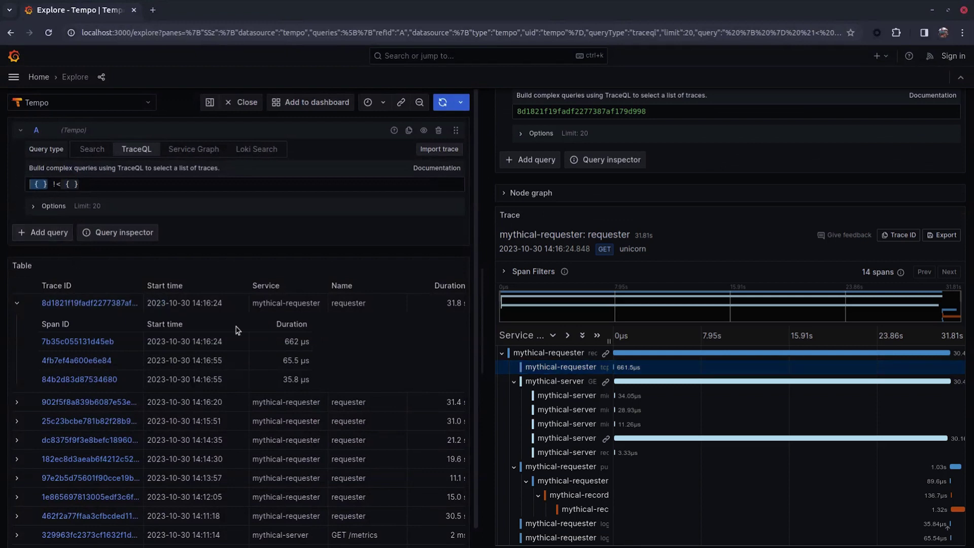
pyautogui.click(70, 360)
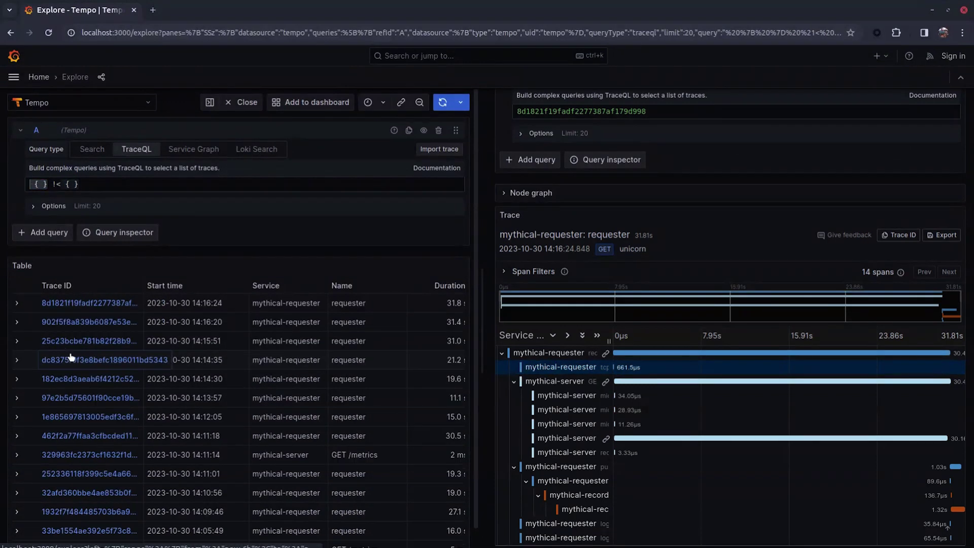
pyautogui.click(17, 341)
pyautogui.click(81, 380)
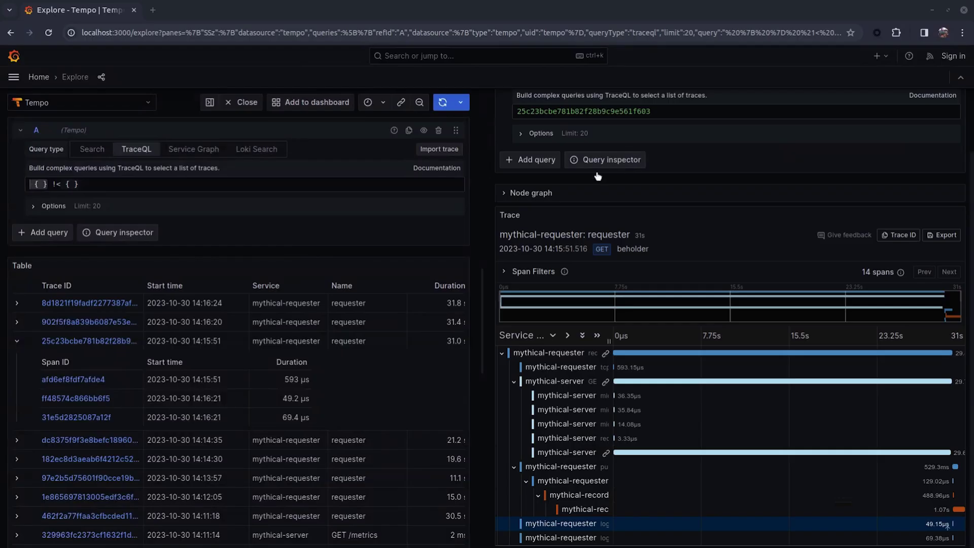
# Run the query { span.db.statement =~ "CREATE.*" }
pyautogui.click(46, 184)
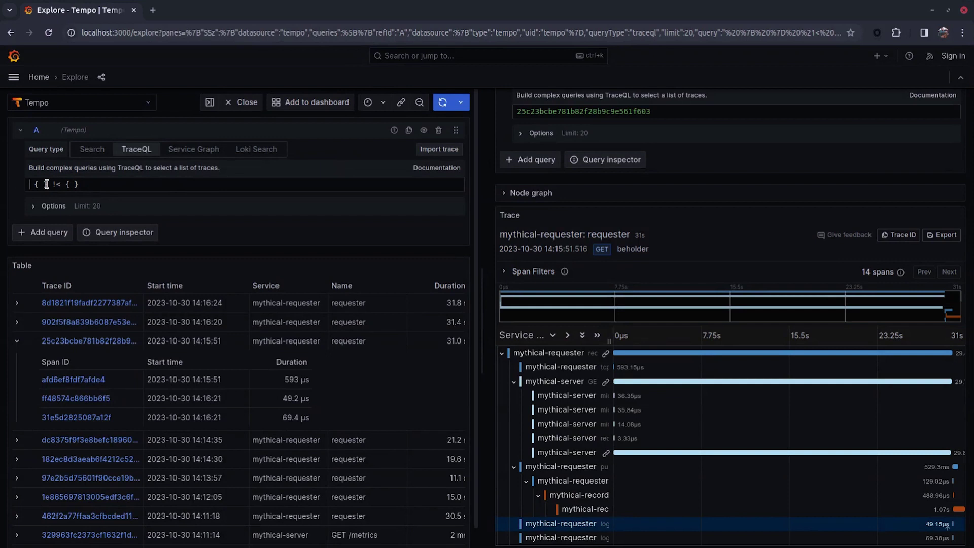
pyautogui.hotkey('shift', 'End')
pyautogui.press('BackSpace')
pyautogui.press('Escape')
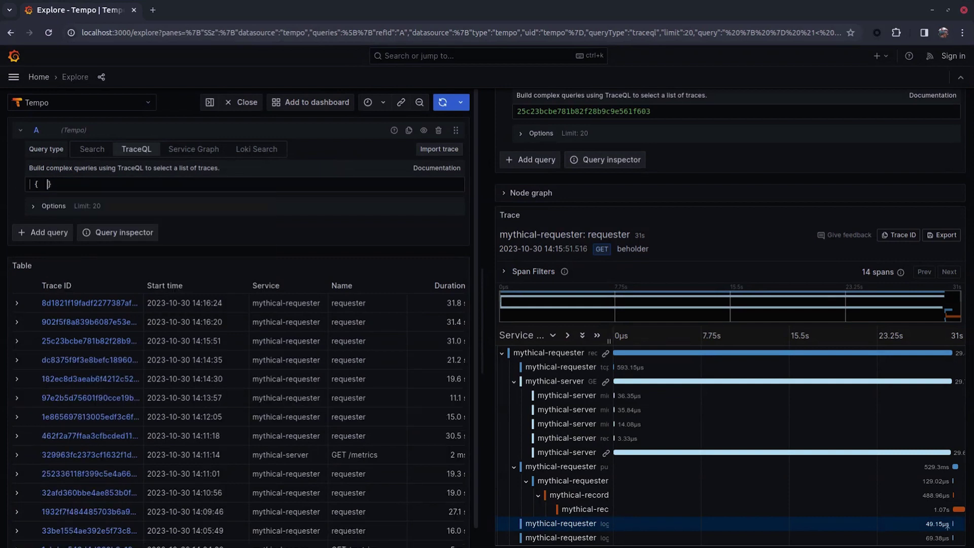
pyautogui.write('span.db')
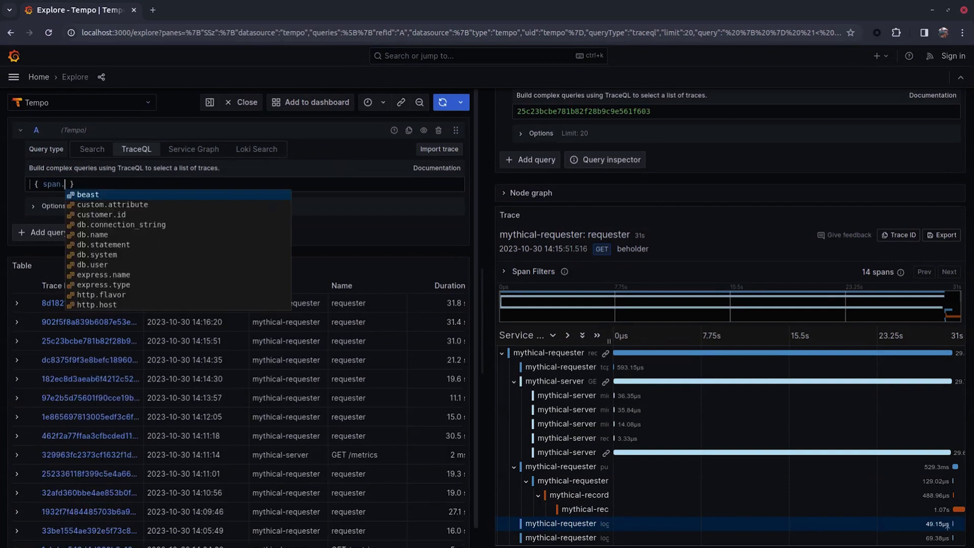
pyautogui.press('Down')
pyautogui.press('Down')
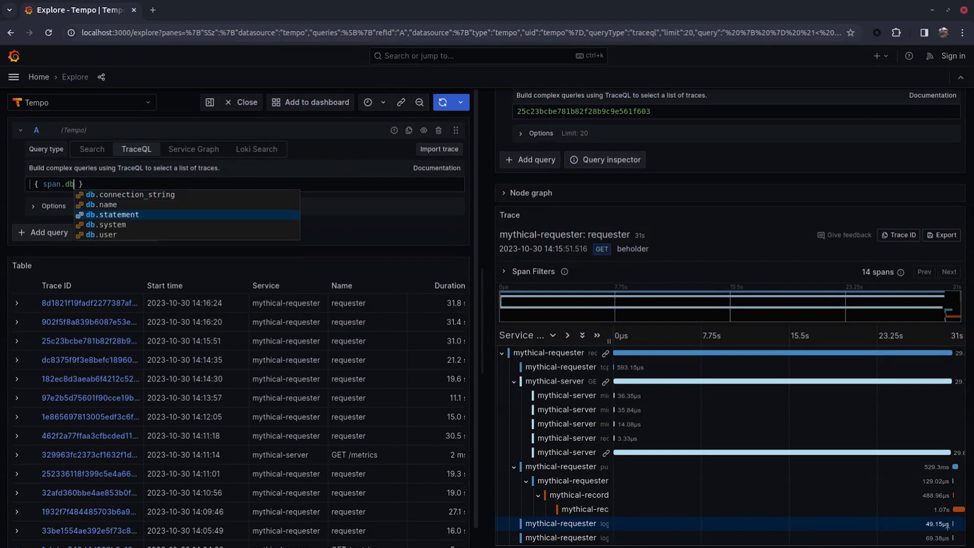
pyautogui.press('Return')
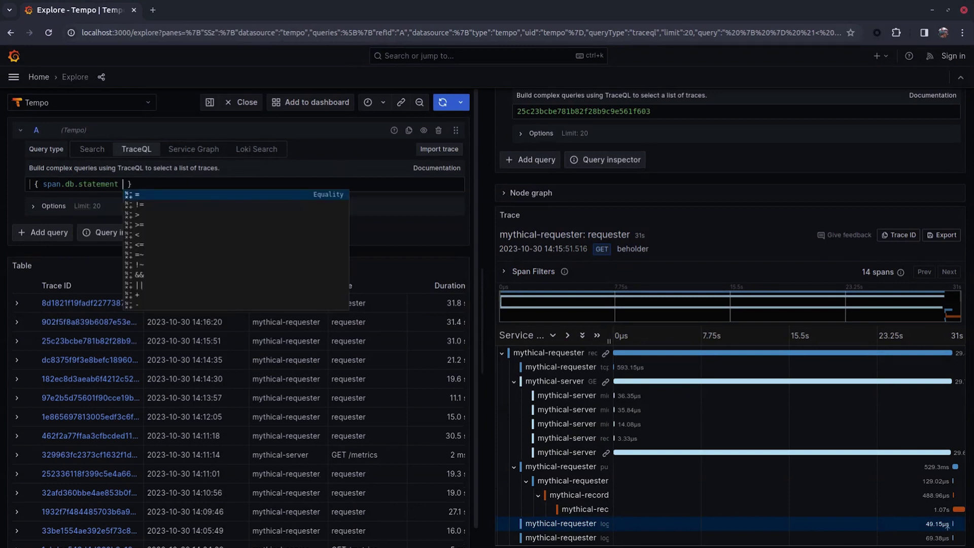
pyautogui.write('!=')
pyautogui.press('BackSpace')
pyautogui.press('BackSpace')
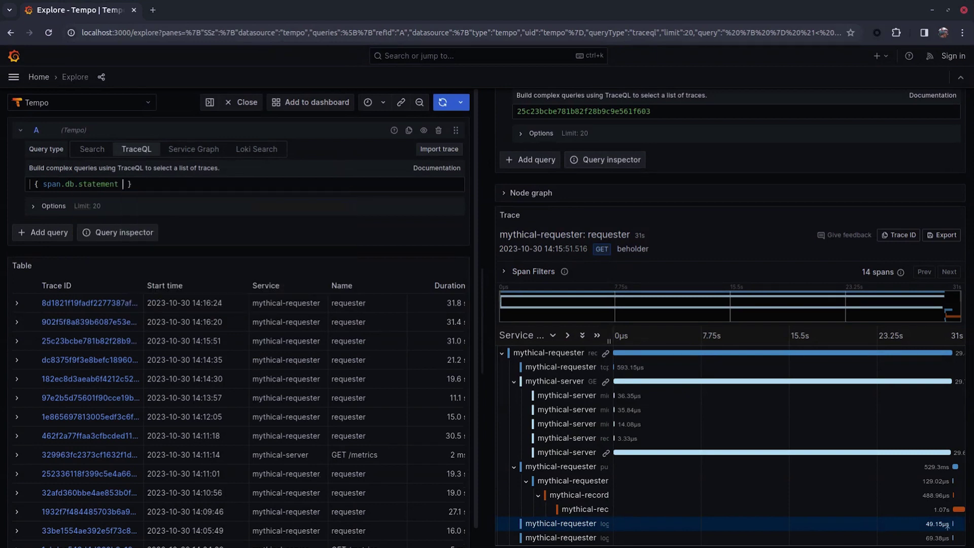
pyautogui.write('=~ "CREATE.*')
pyautogui.hotkey('shift', 'Return')
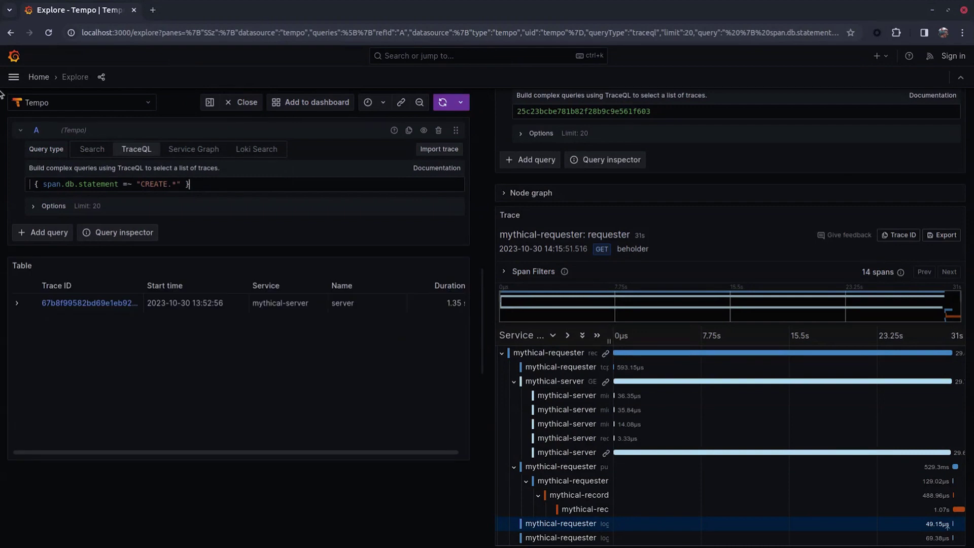
pyautogui.press('End')
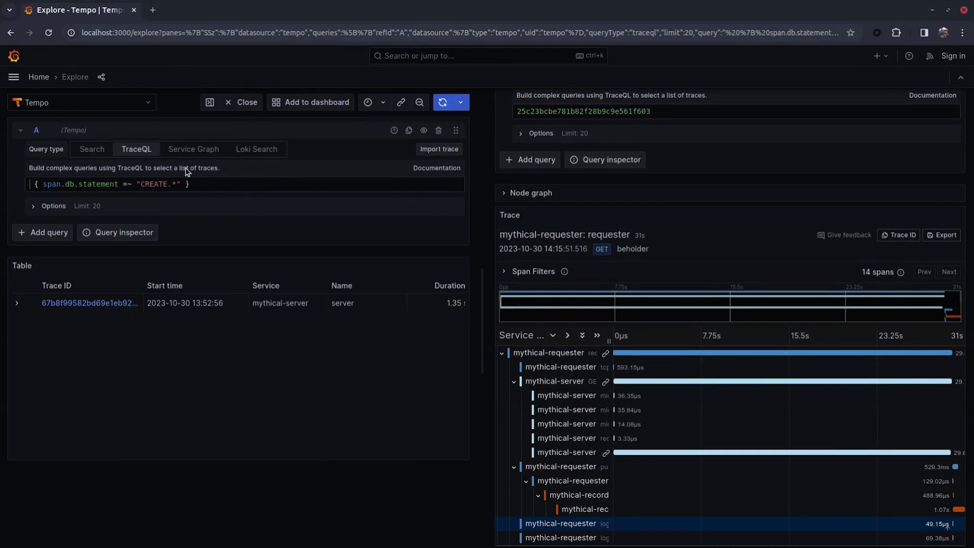
# Open span 2d583ff454836e8c and expand its pg.query:CREATE postgres span details
pyautogui.click(17, 304)
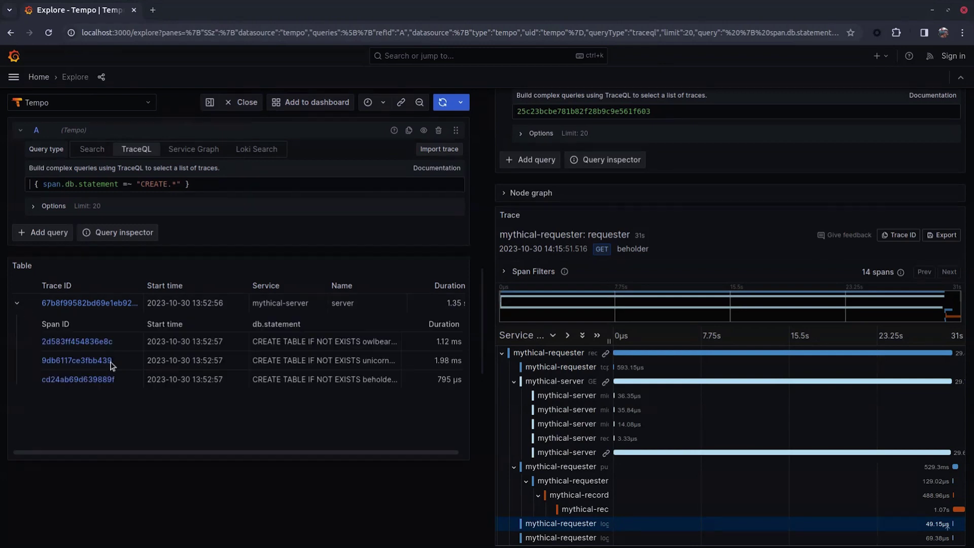
pyautogui.click(77, 345)
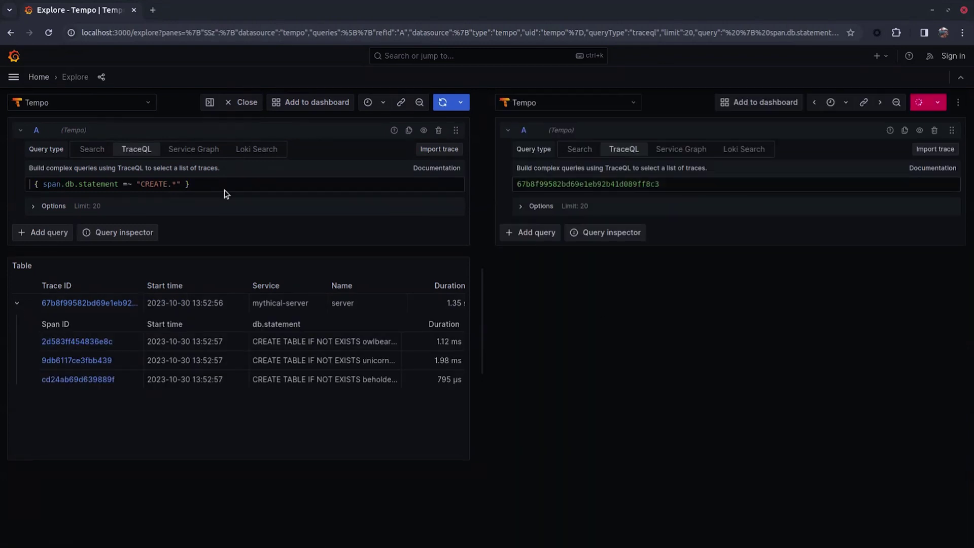
pyautogui.click(634, 521)
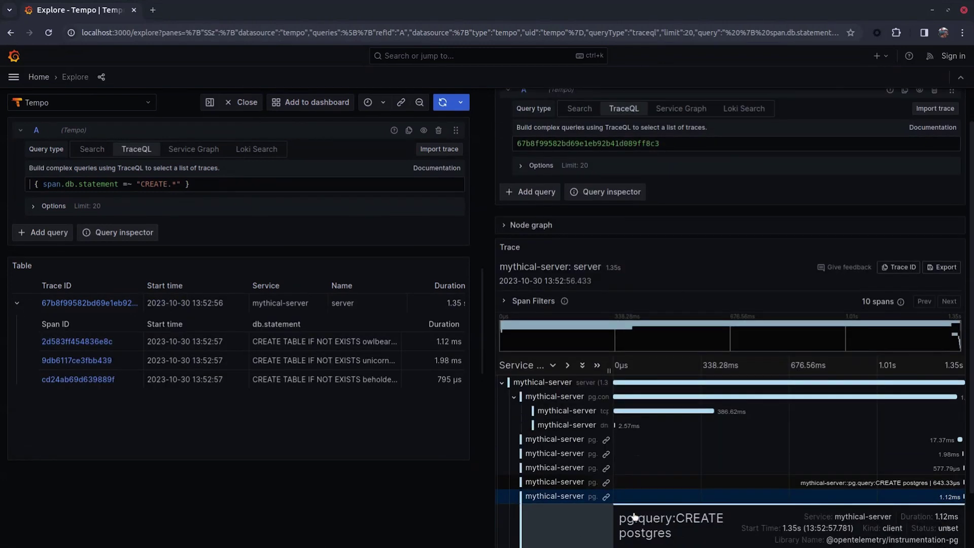
pyautogui.scroll(-2, 634, 518)
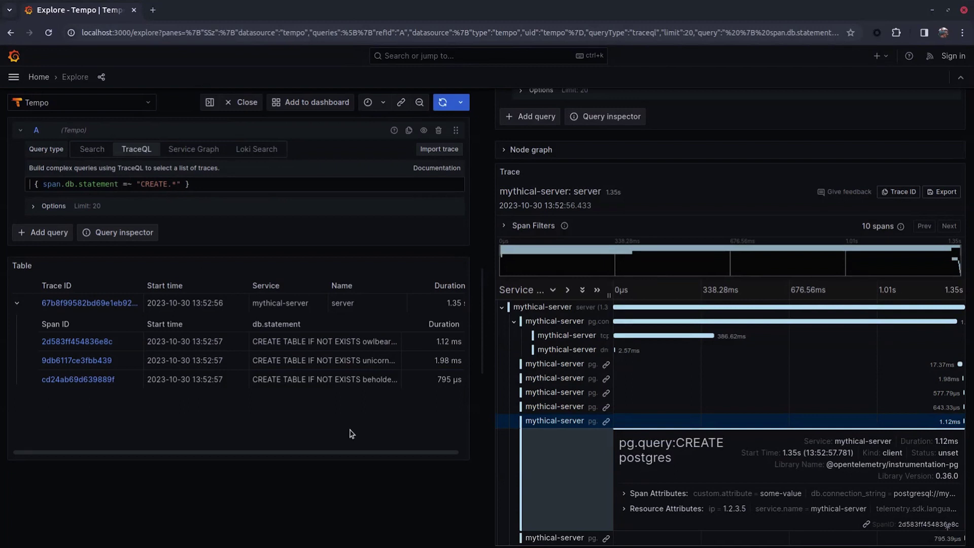
# Negate the match so the query reads { span.db.statement !~ "CREATE.*" }
pyautogui.click(127, 183)
pyautogui.press('BackSpace')
pyautogui.write('!')
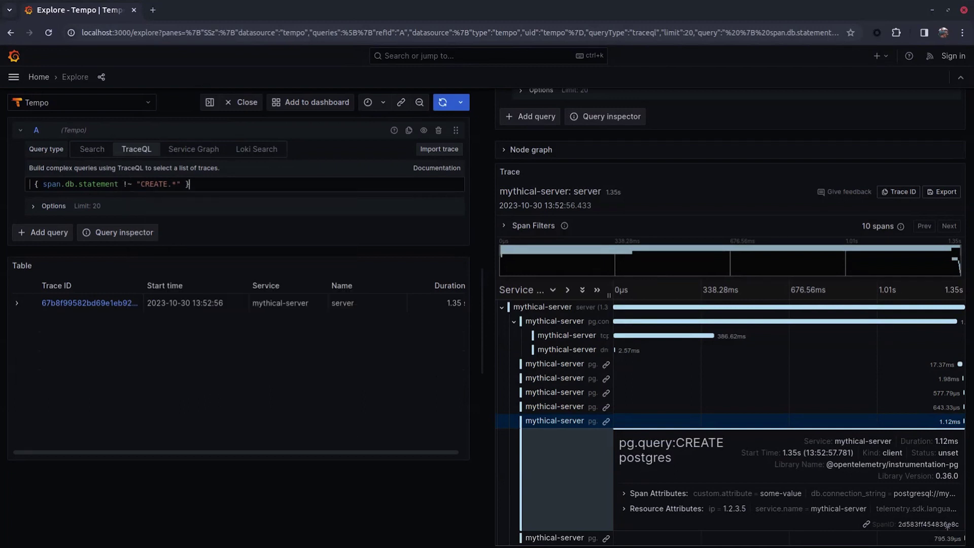
# Run the negated CREATE.* regex query and open span bcf504ac6e5496bd's trace alongside
pyautogui.hotkey('shift', 'Return')
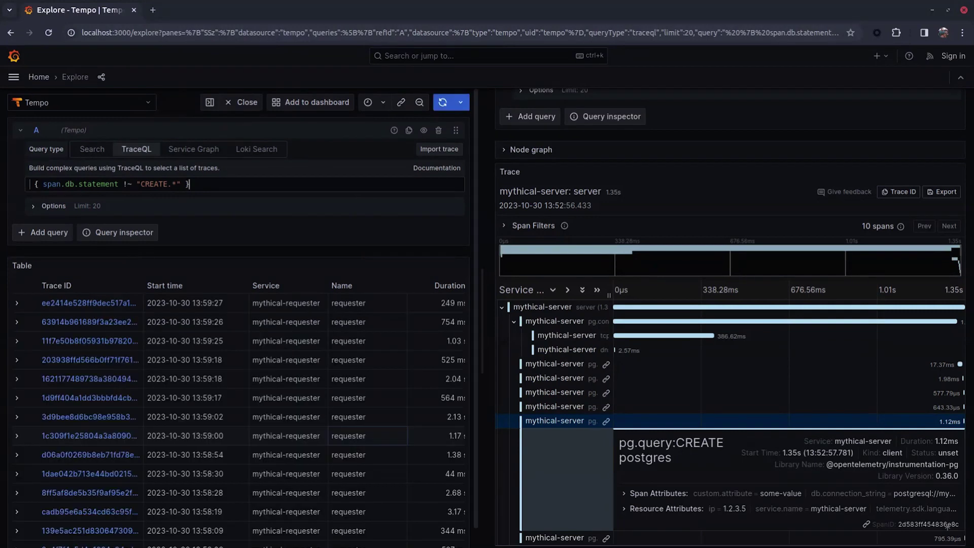
pyautogui.click(16, 303)
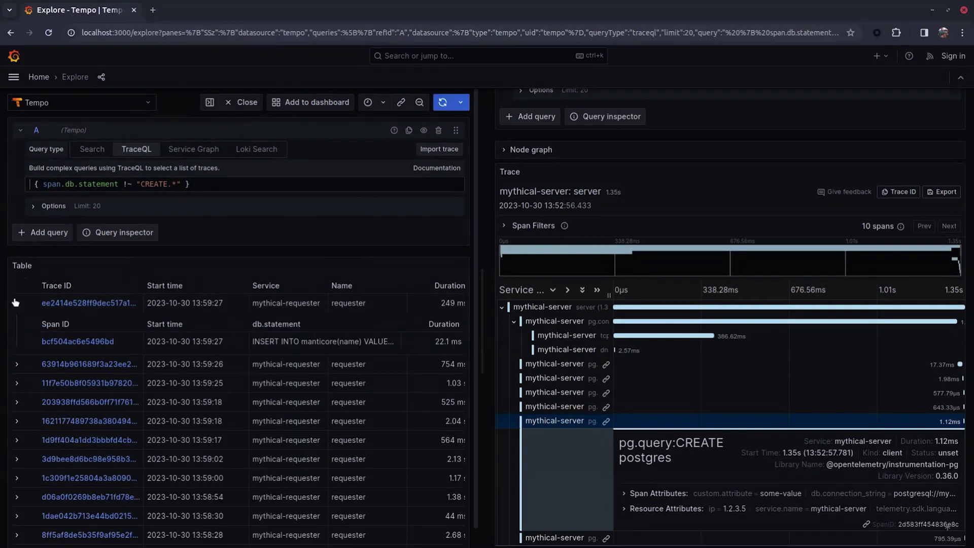
pyautogui.click(76, 342)
pyautogui.click(17, 364)
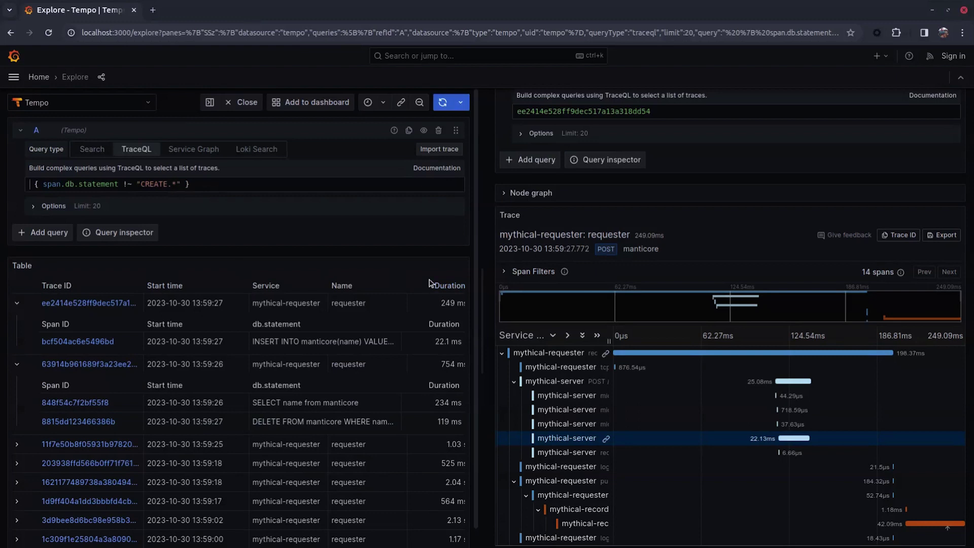
# Expand traces 11f7e50b, 203938ff and 1621177 to view their INSERT spans, then select CREATE in the query
pyautogui.click(17, 445)
pyautogui.scroll(-3, 20, 432)
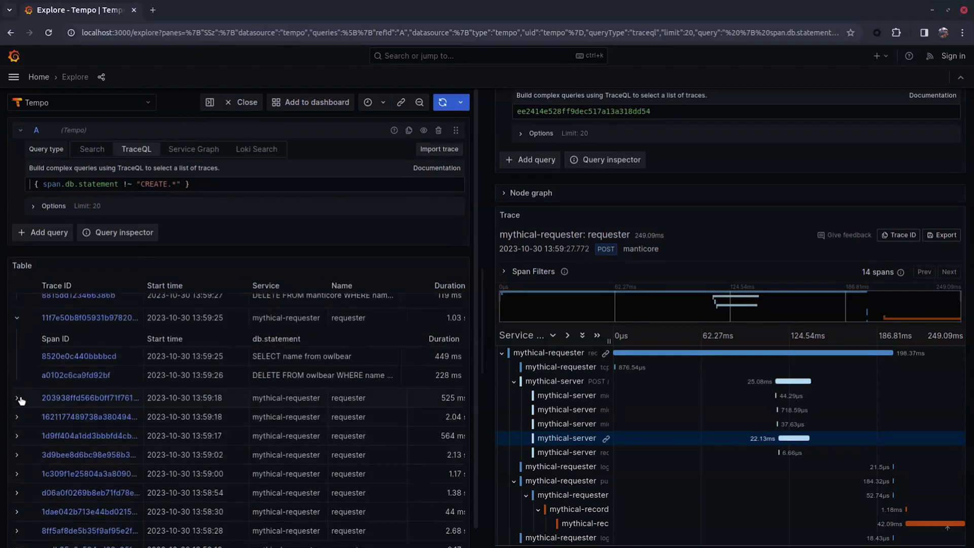
pyautogui.click(18, 398)
pyautogui.click(16, 459)
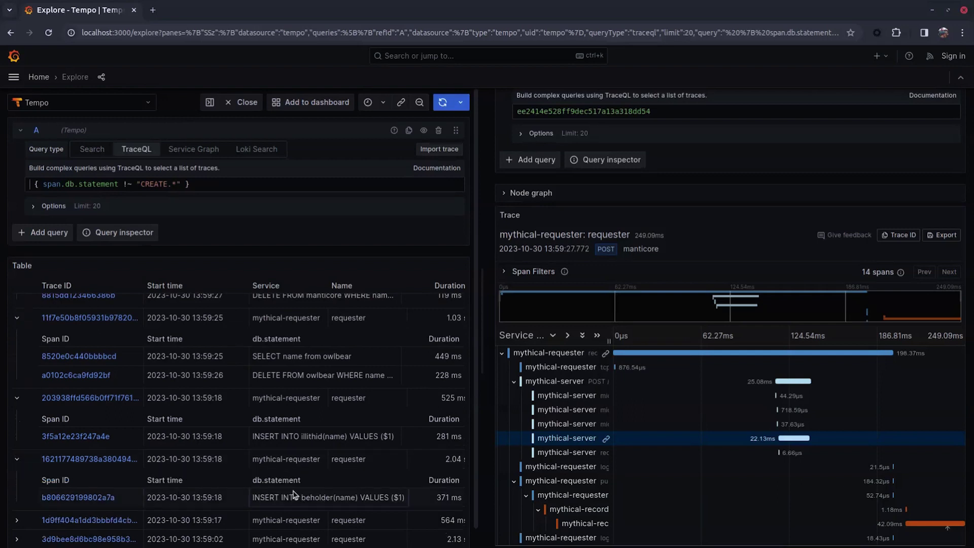
pyautogui.doubleClick(154, 184)
pyautogui.scroll(3, 110, 359)
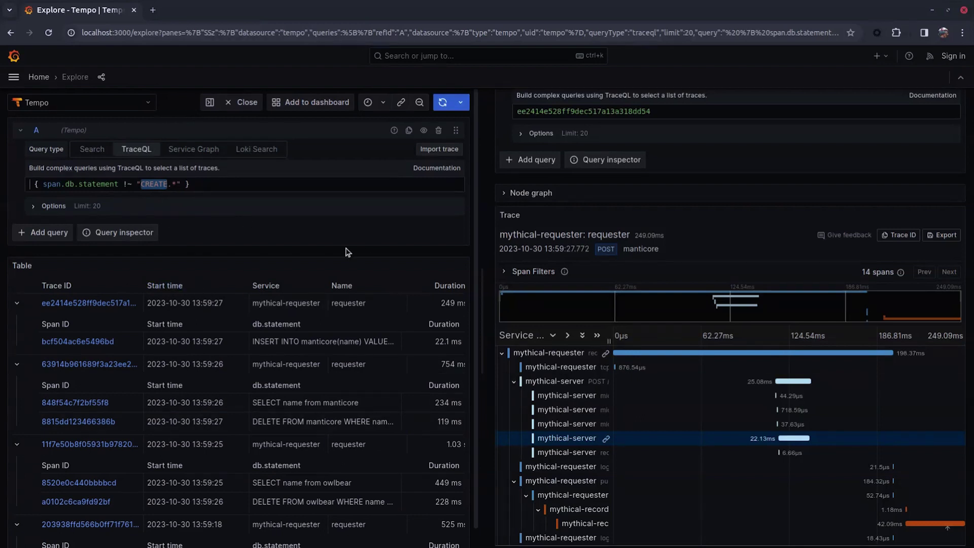
# Change the query to { statusMessage != "" } and run it
pyautogui.hotkey('shift', 'Return')
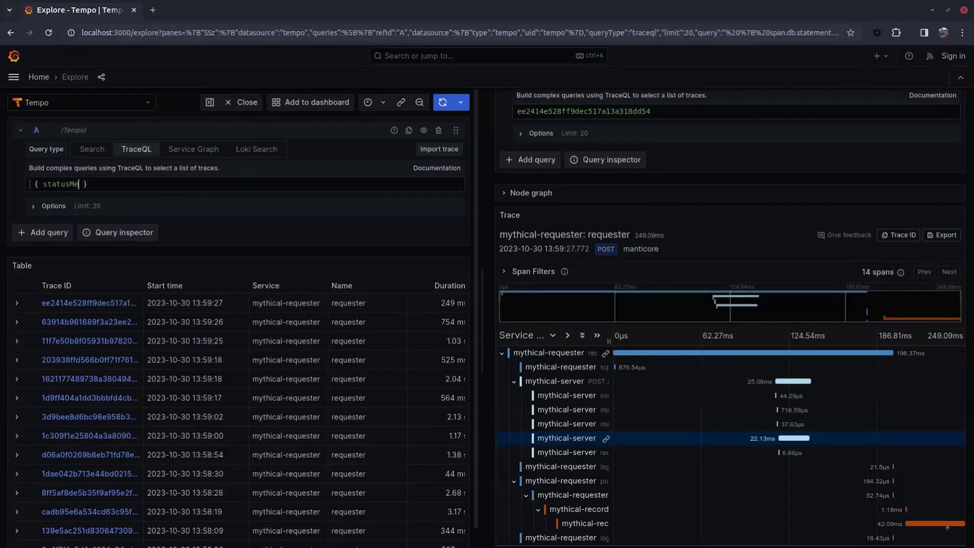
pyautogui.write('ssage != ')
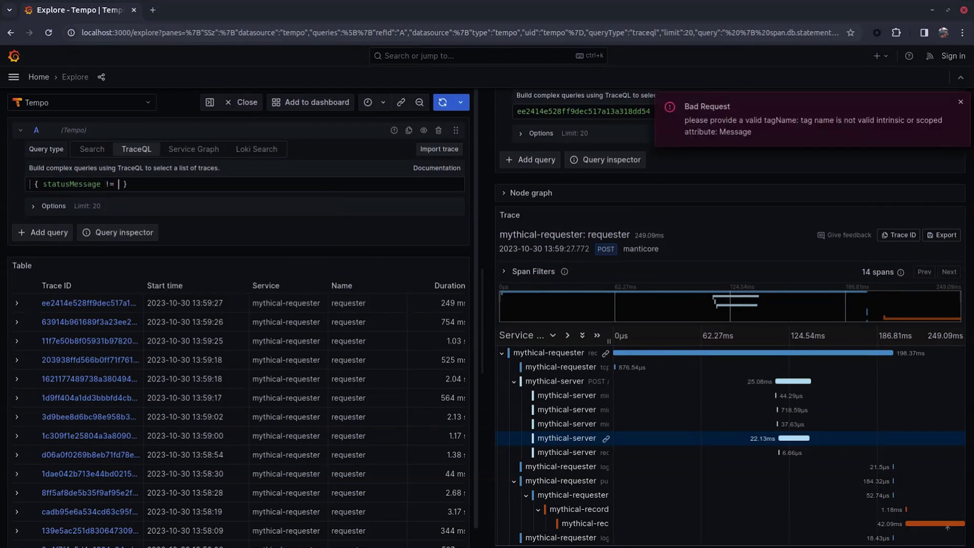
pyautogui.write('"')
pyautogui.press('End')
pyautogui.hotkey('shift', 'Return')
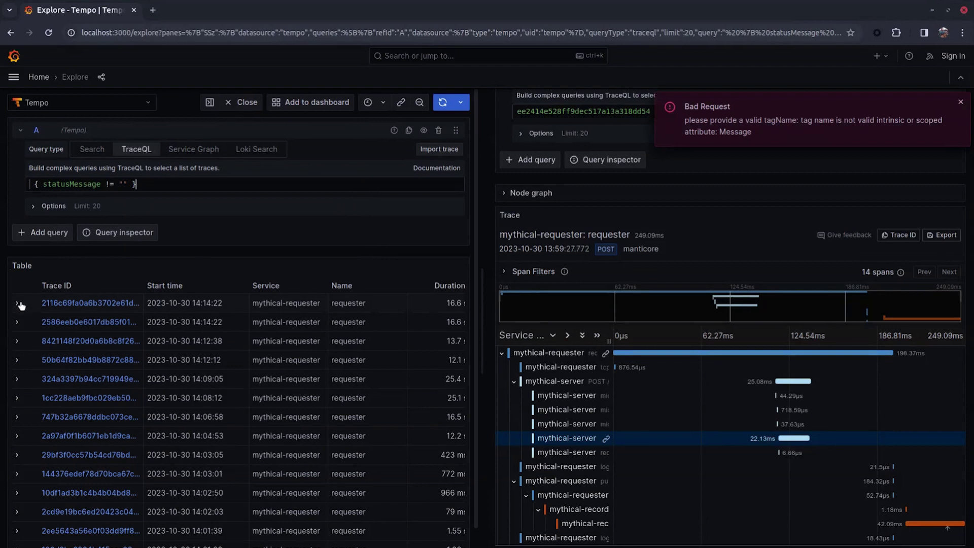
# Open the first result's 16.63s requester trace and show its failing INSERT span's null-value error
pyautogui.click(17, 303)
pyautogui.click(73, 342)
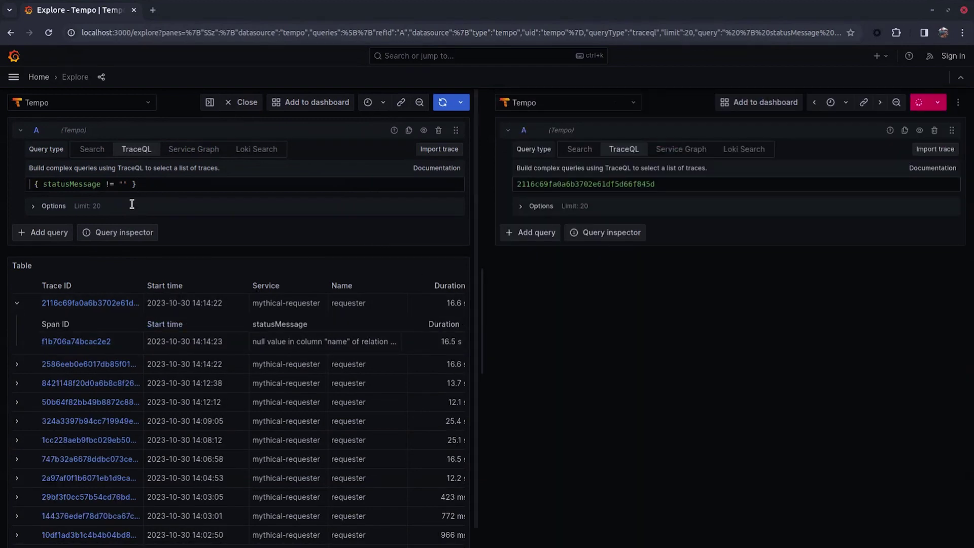
pyautogui.click(575, 515)
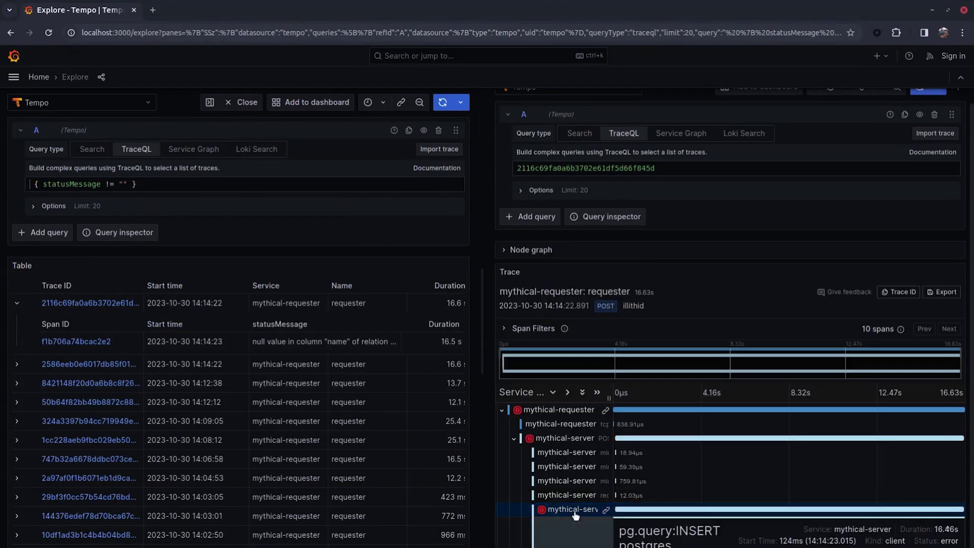
pyautogui.scroll(-3, 575, 515)
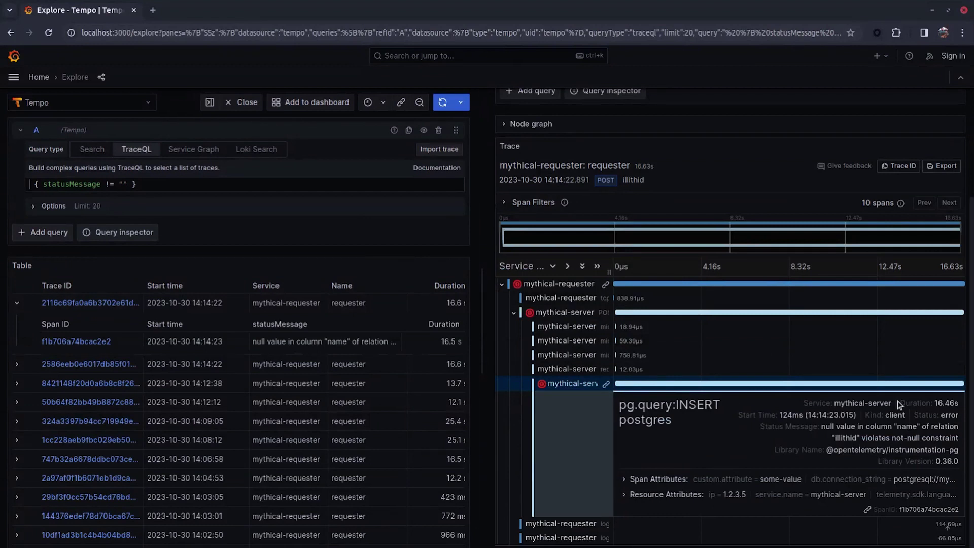
# Collapse the first trace and expand traces 8421148f and 50b64f82 to see their status messages
pyautogui.doubleClick(91, 185)
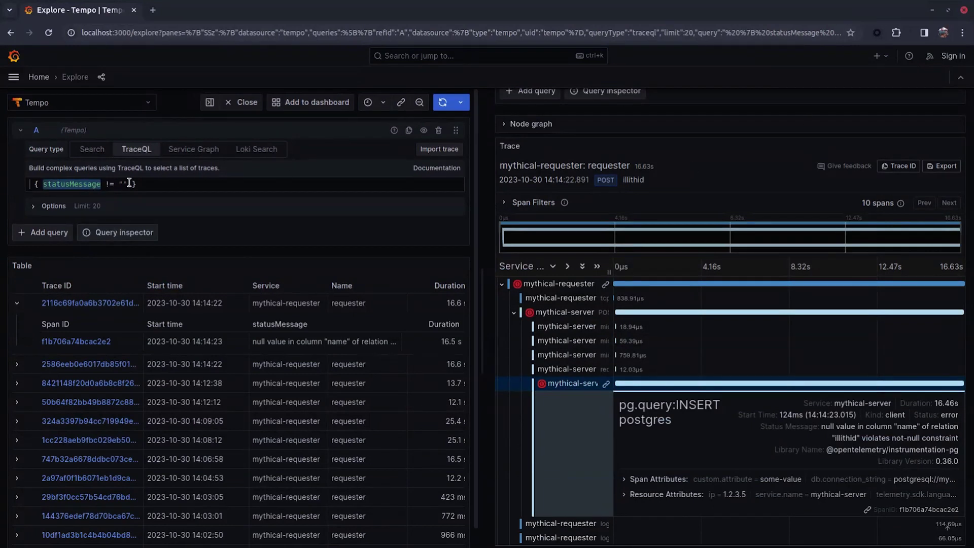
pyautogui.click(17, 365)
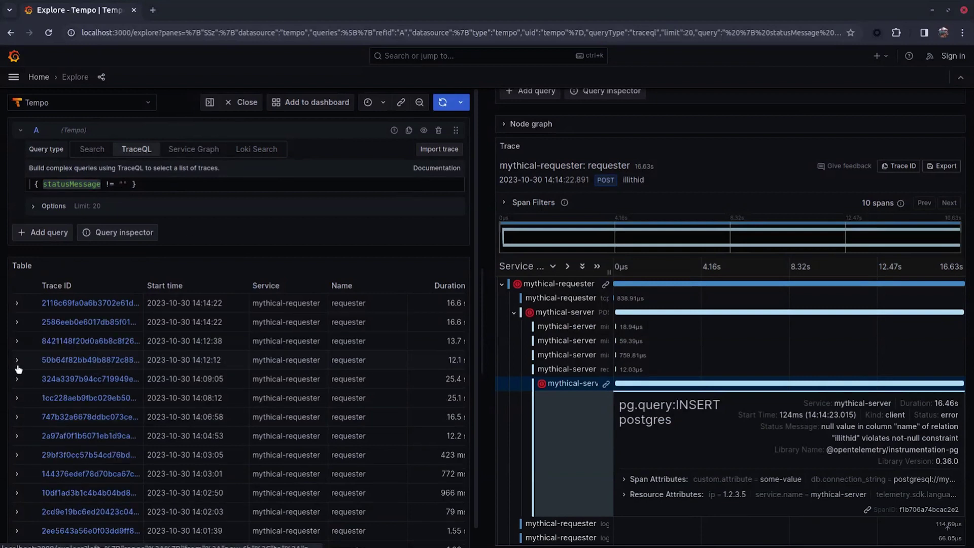
pyautogui.click(16, 341)
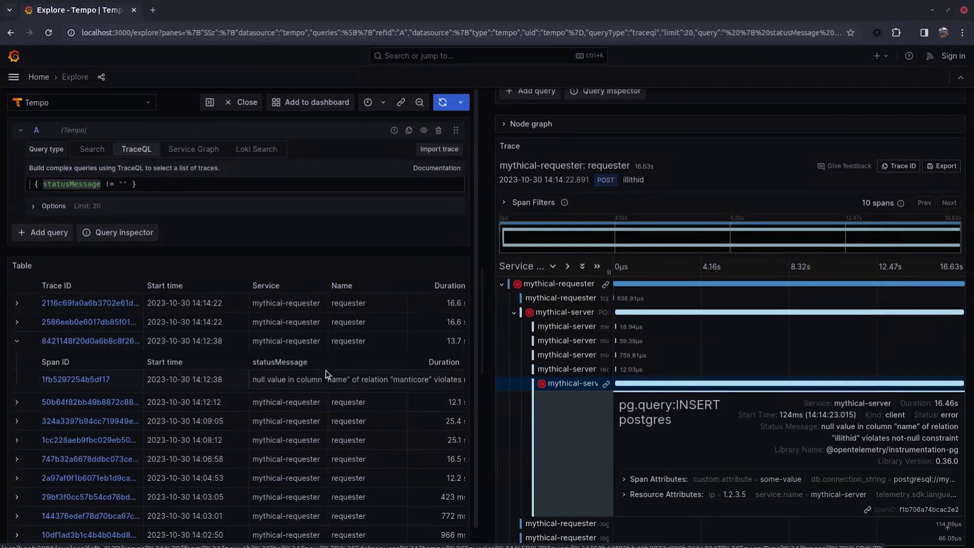
pyautogui.click(17, 402)
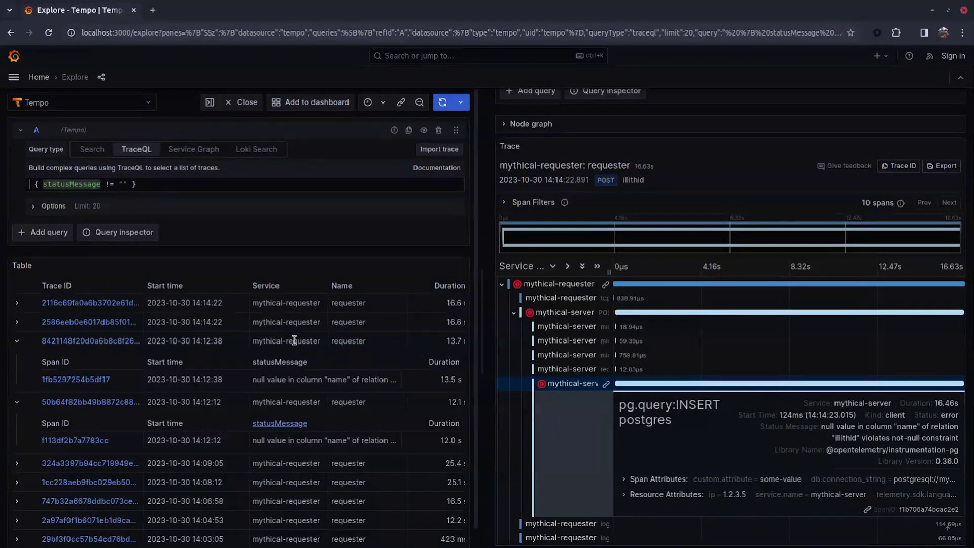
pyautogui.click(120, 186)
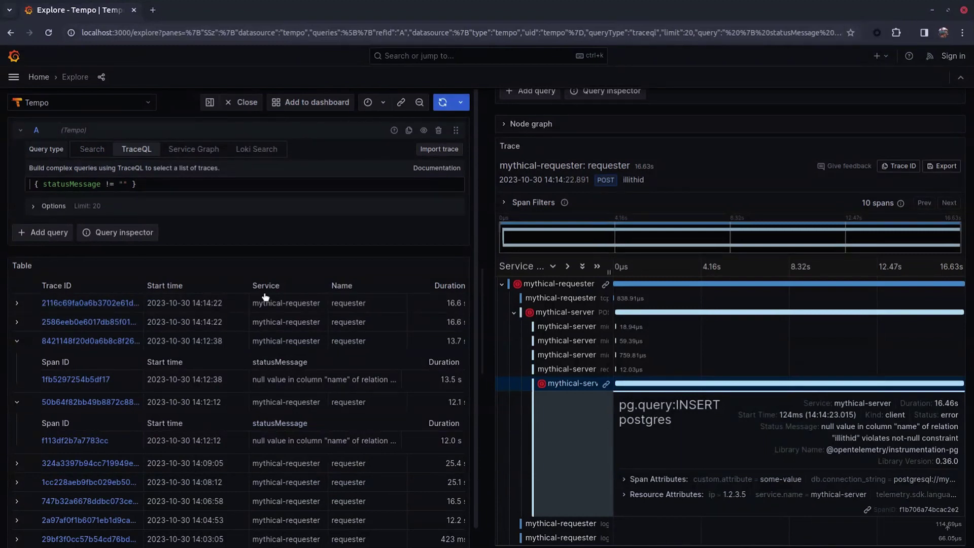
# Rewrite the query as { statusMessage =~ ".*null.*" } and open first trace c8d0270a's span alongside
pyautogui.press('BackSpace')
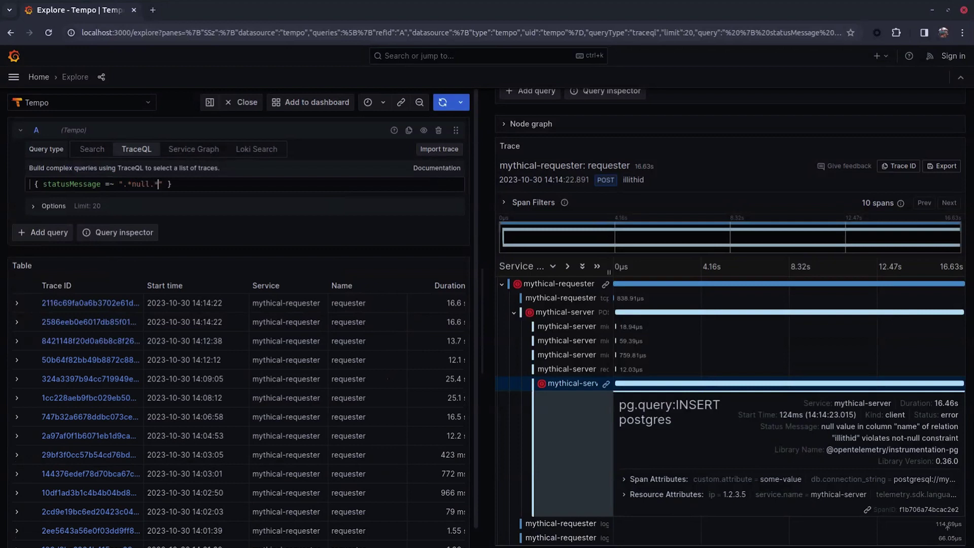
pyautogui.write('*')
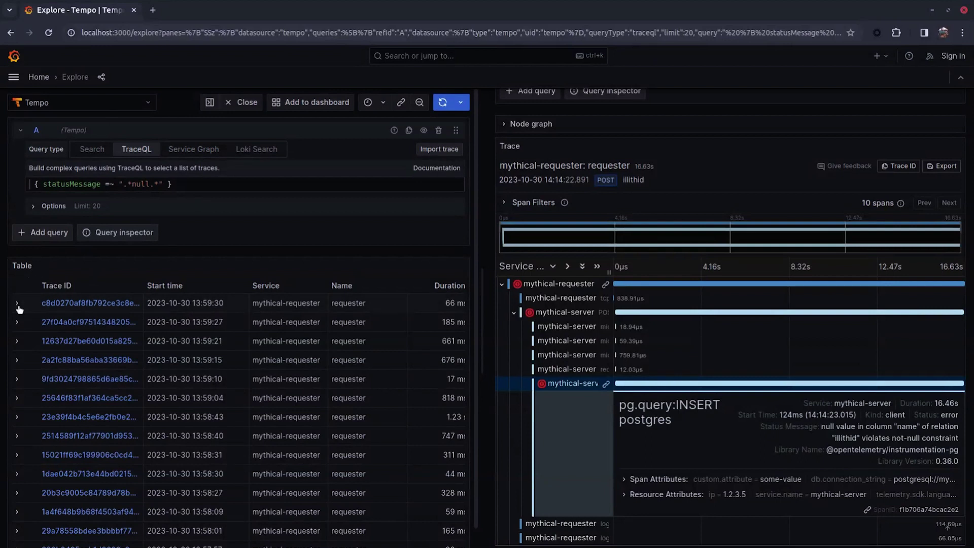
pyautogui.click(17, 303)
pyautogui.click(101, 341)
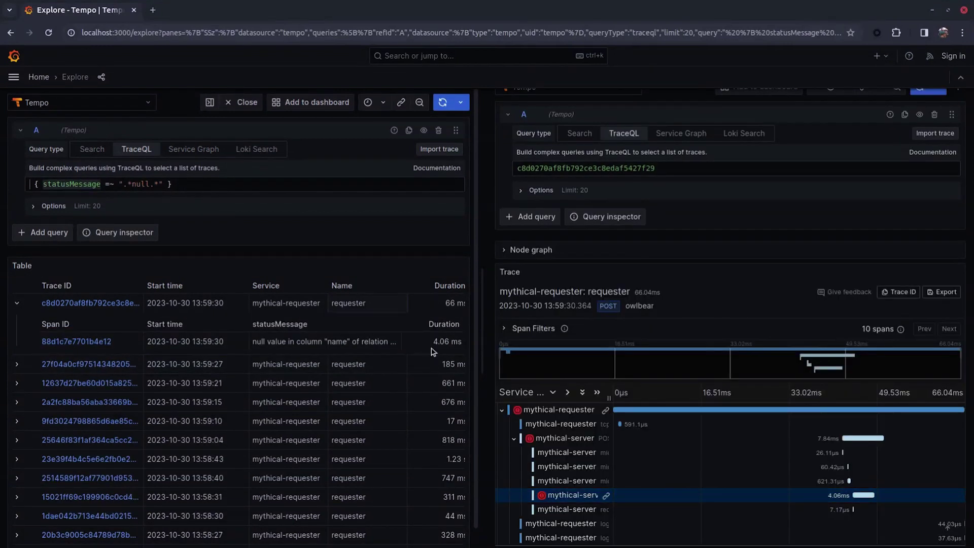
# Expand the failing INSERT span's details in the 66.04ms requester trace
pyautogui.click(573, 497)
pyautogui.scroll(-3, 711, 472)
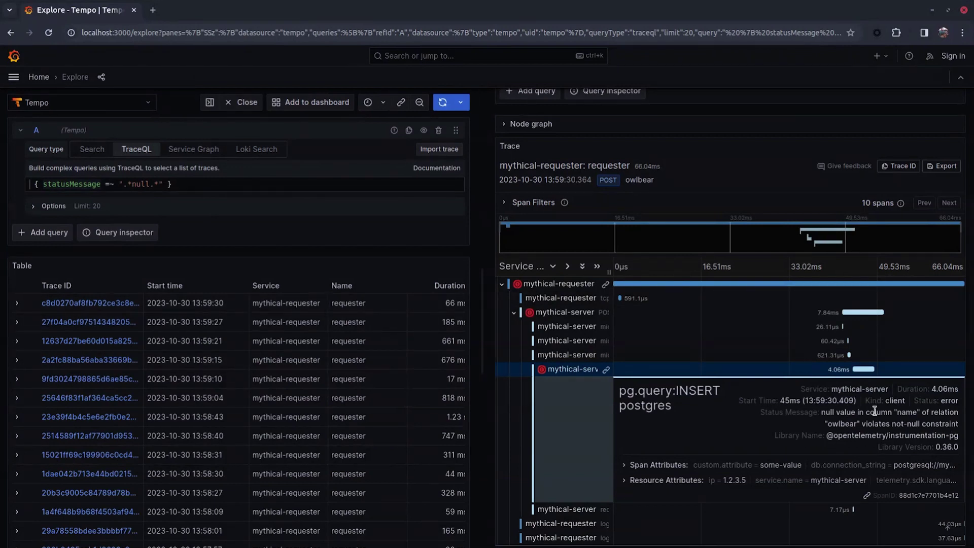
pyautogui.click(261, 185)
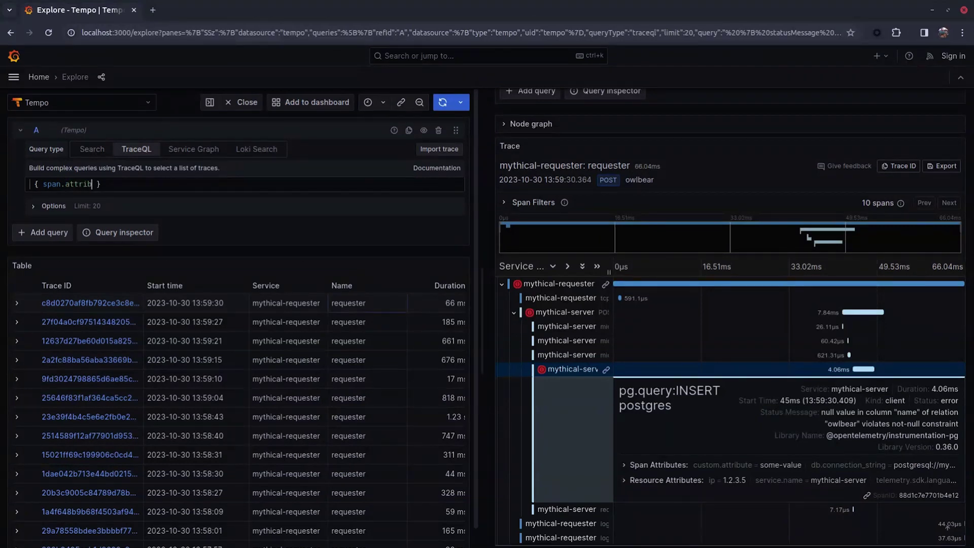
# Run { span."beast" != "" } and open the first result's manticore span trace in the side pane
pyautogui.write('ute with spaces" !=')
pyautogui.write('??""')
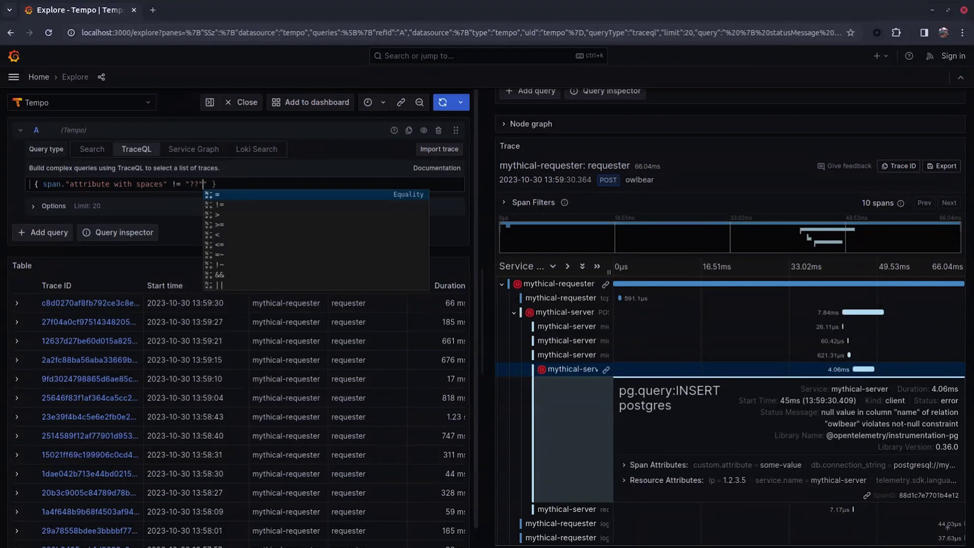
pyautogui.press('Left')
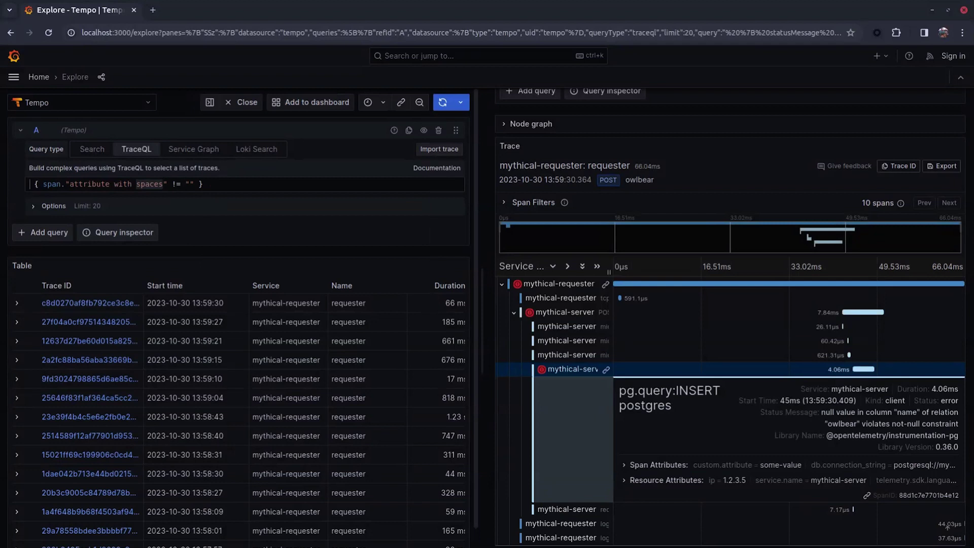
pyautogui.hotkey('ctrl', 'shift', 'Left')
pyautogui.hotkey('ctrl', 'shift', 'Left')
pyautogui.hotkey('ctrl', 'shift', 'Left')
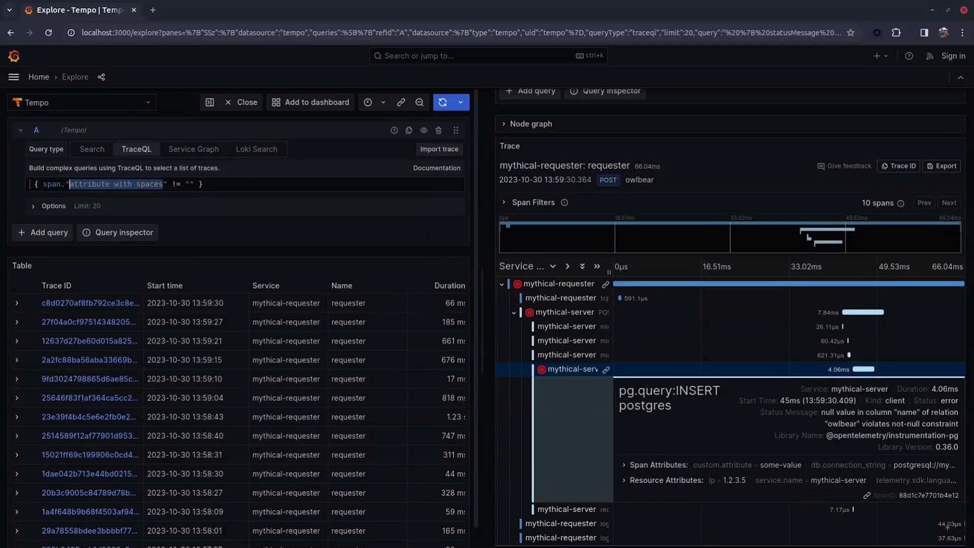
pyautogui.write('beat')
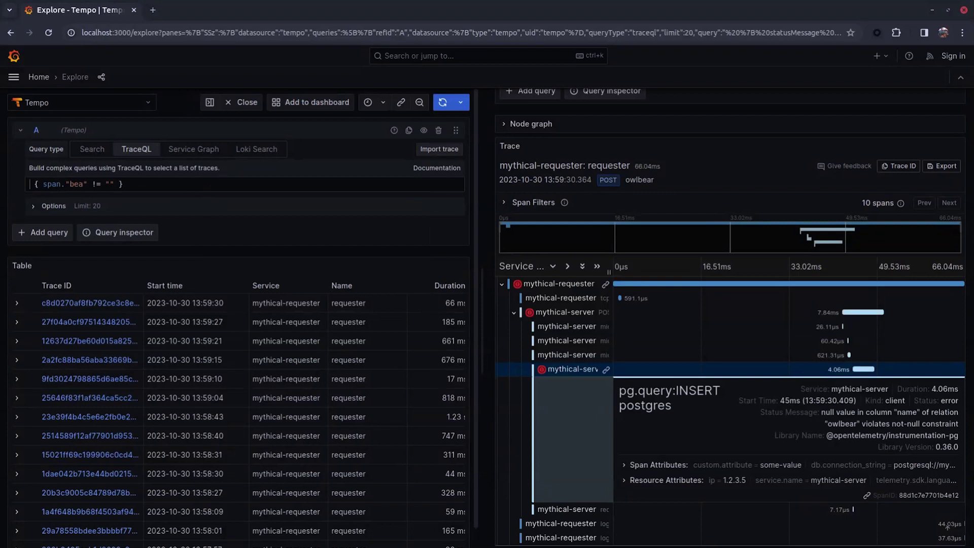
pyautogui.hotkey('shift', 'Return')
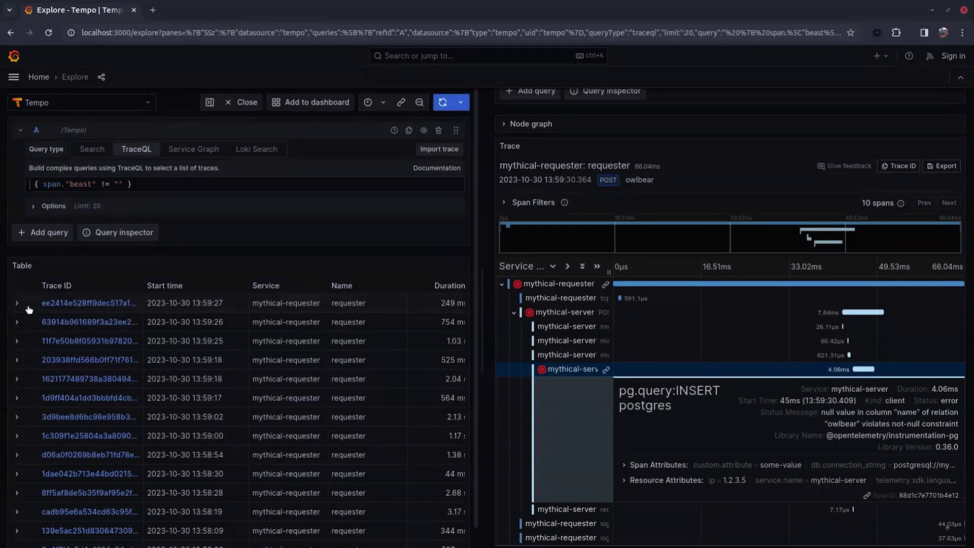
pyautogui.click(16, 304)
pyautogui.click(77, 341)
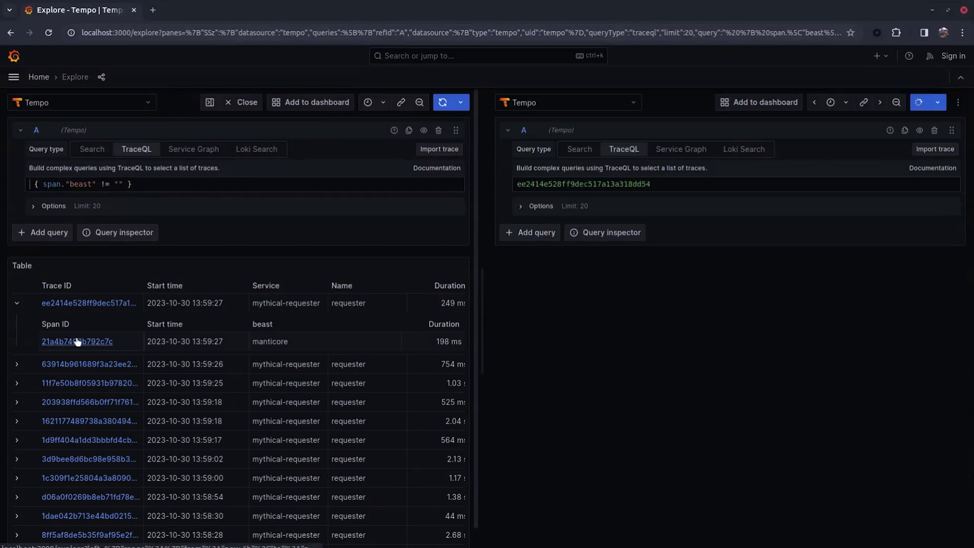